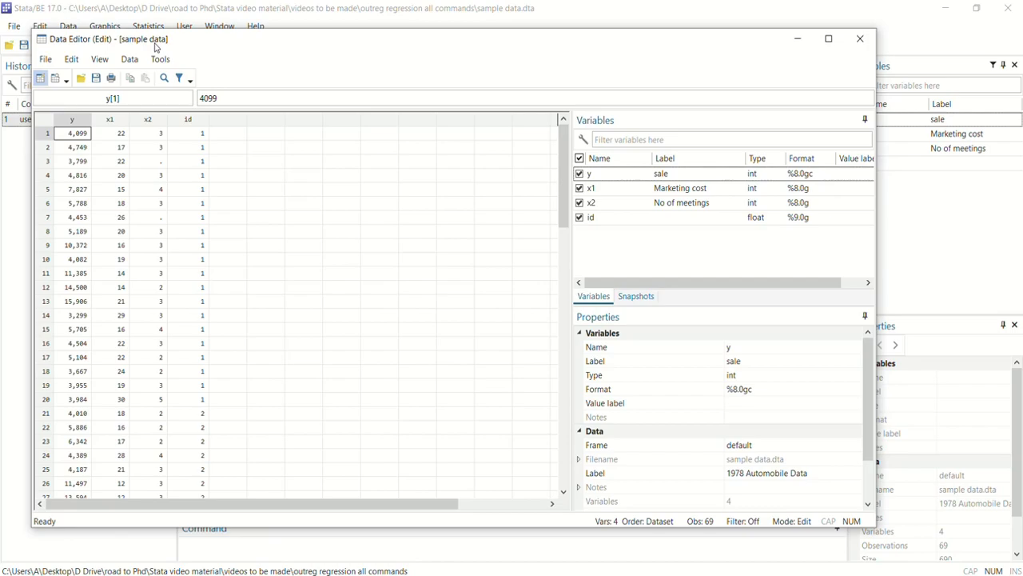
# - Close the Data Editor and install the outreg2 package from SSC
pyautogui.click(870, 39)
pyautogui.write('outreg2')
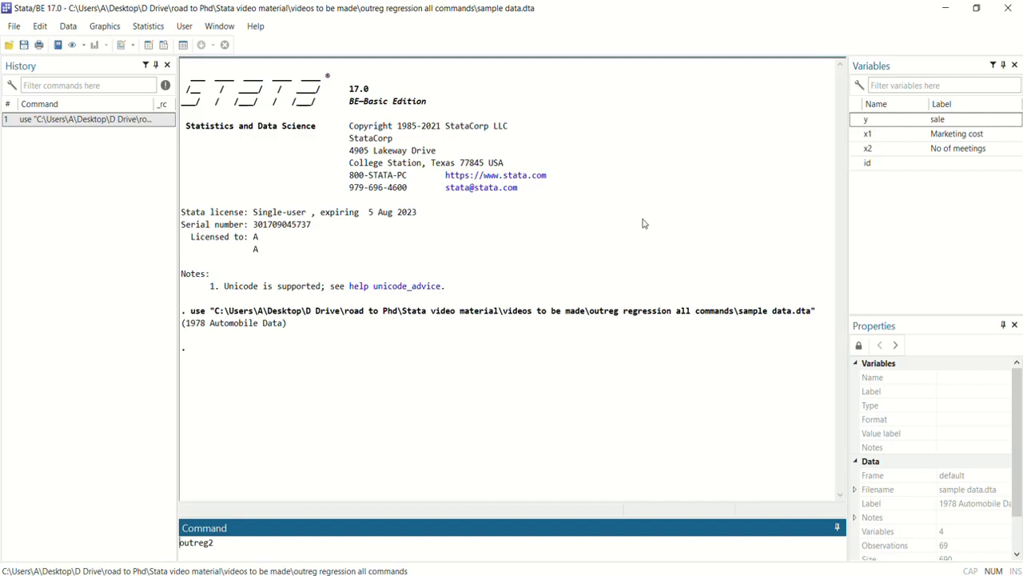
pyautogui.press('Home')
pyautogui.write('ssc install')
pyautogui.press('Return')
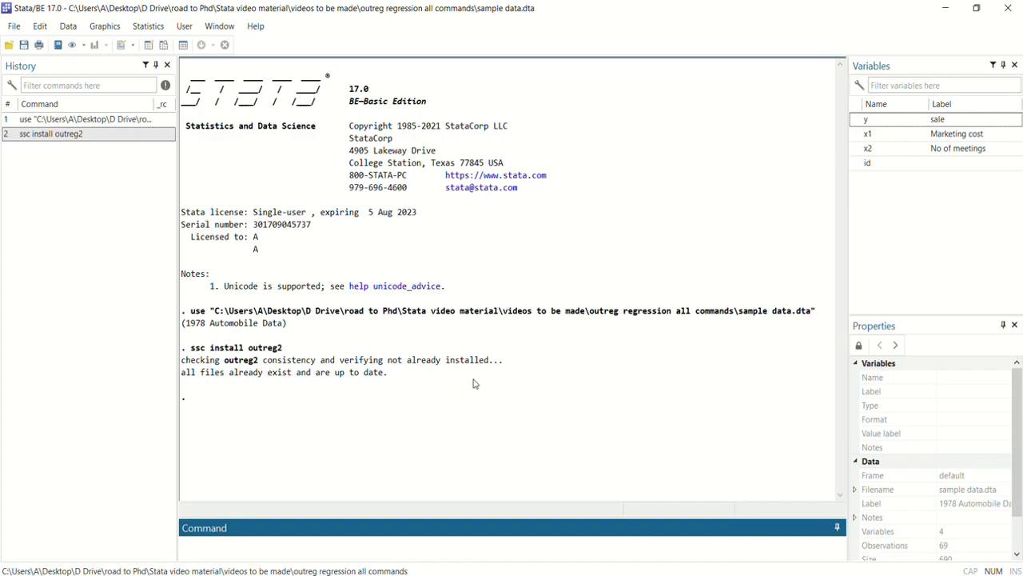
# - Run a linear regression of y on x1
pyautogui.write('regress ')
pyautogui.write('y x')
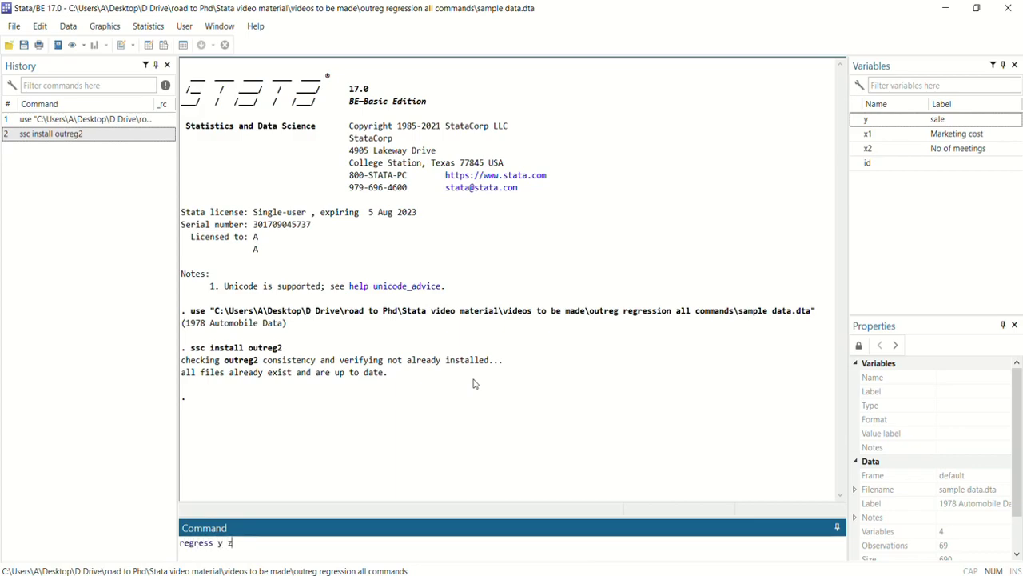
pyautogui.write('1')
pyautogui.press('Return')
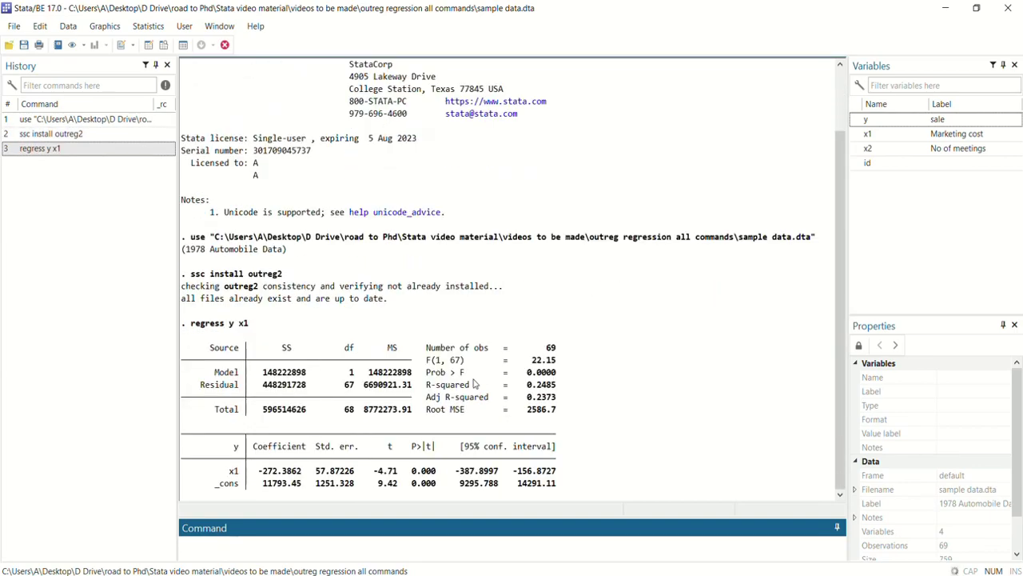
# - Export the regression results to a.doc with outreg2, then view the resulting Word table and close it
pyautogui.write('out')
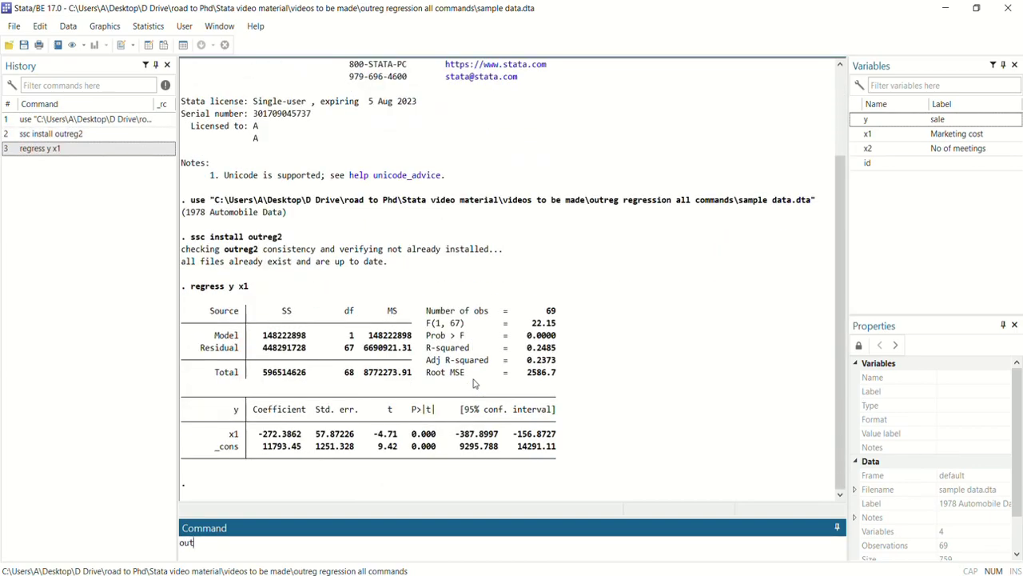
pyautogui.write('reg2 using a.doc')
pyautogui.press('Return')
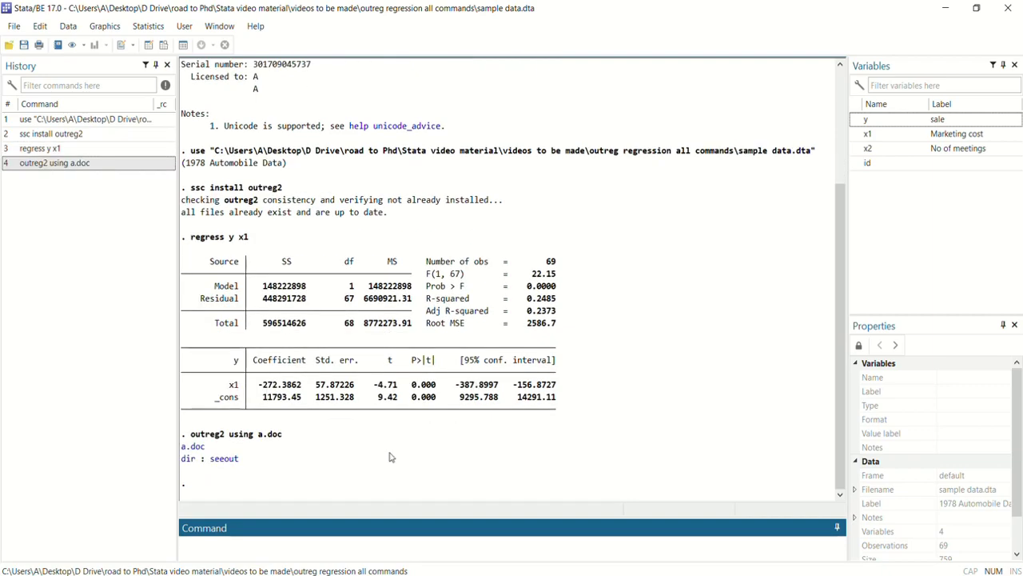
pyautogui.click(186, 448)
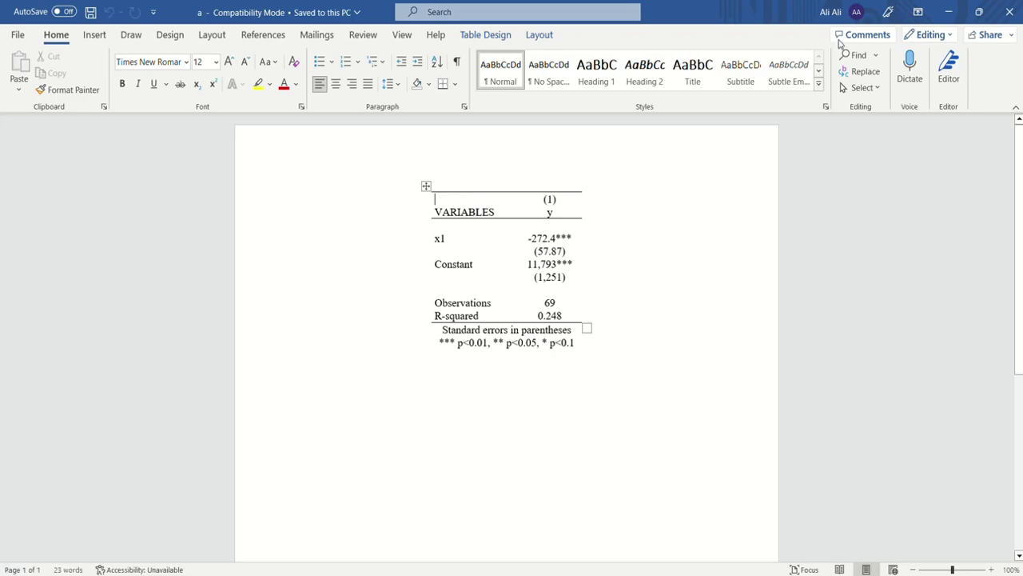
pyautogui.click(1010, 11)
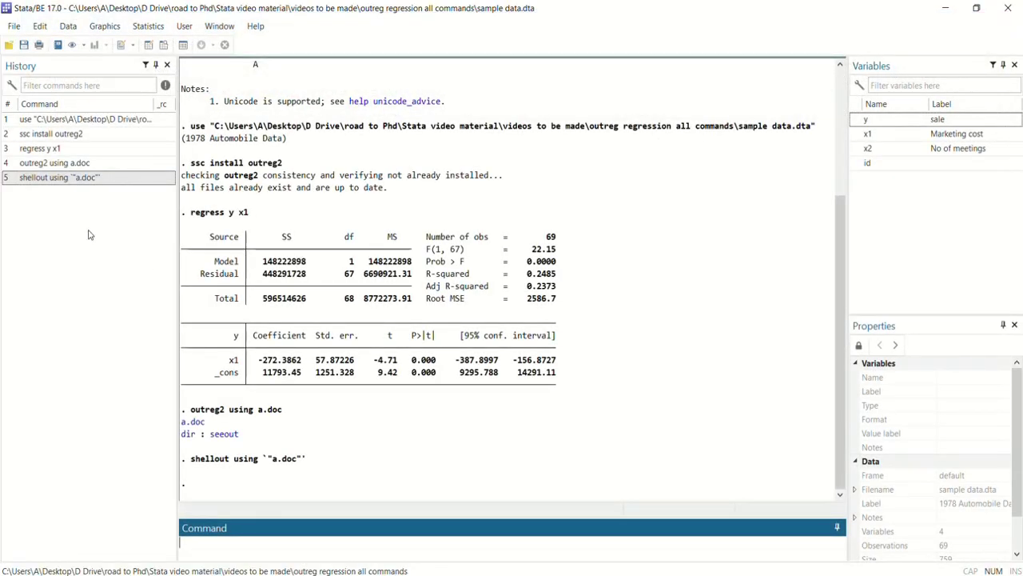
# - Reuse the earlier outreg2 command to export the same regression results to an Excel file named ab.xls
pyautogui.click(64, 163)
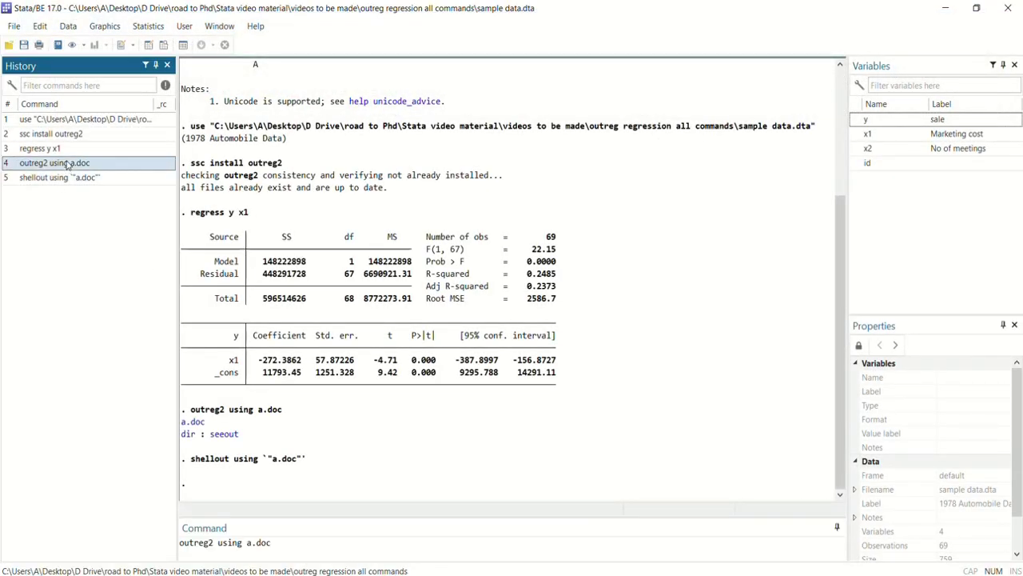
pyautogui.click(254, 545)
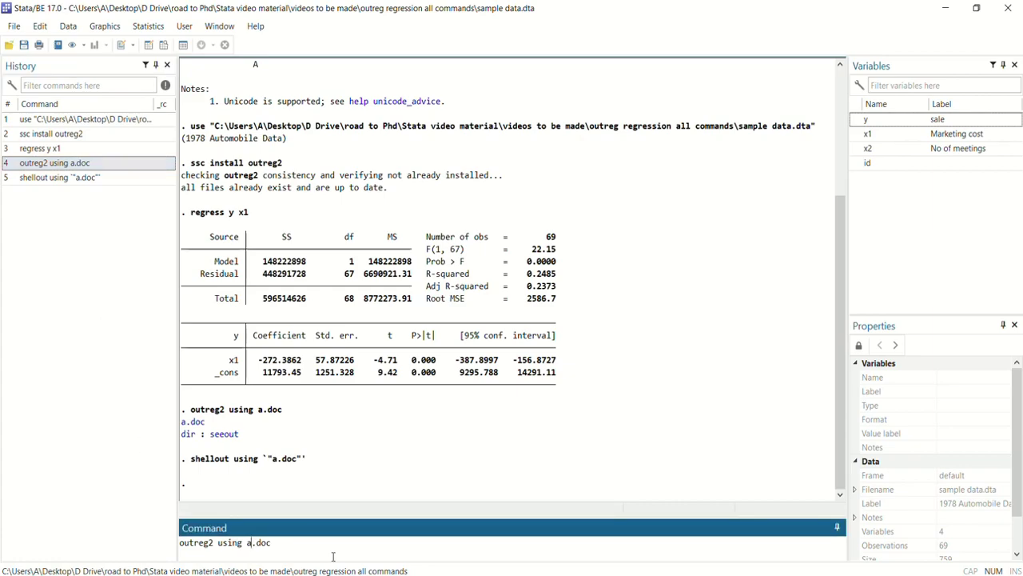
pyautogui.write('b')
pyautogui.hotkey('shift', 'Right')
pyautogui.hotkey('shift', 'Right')
pyautogui.hotkey('shift', 'Right')
pyautogui.press('BackSpace')
pyautogui.write('xls')
pyautogui.press('Return')
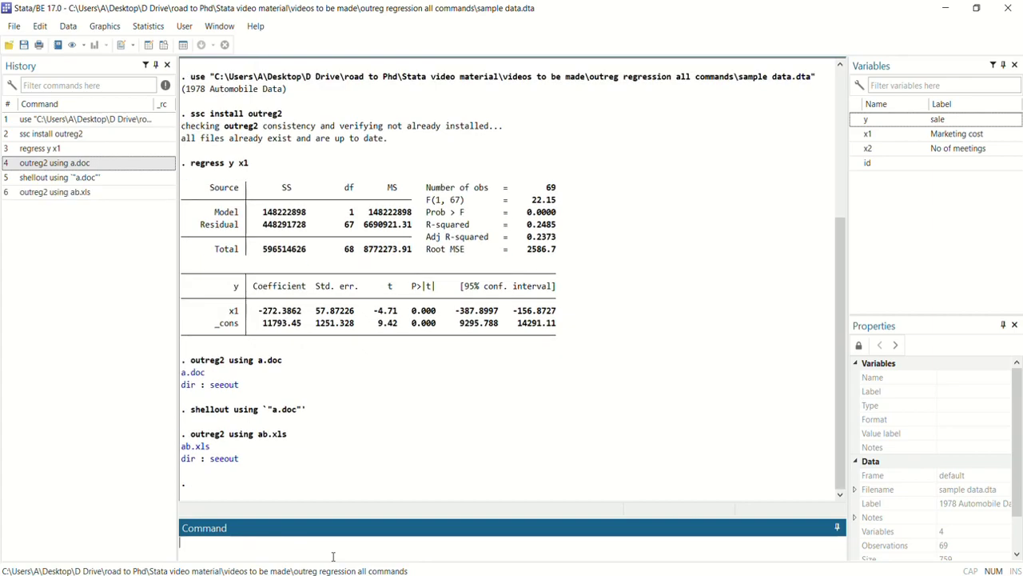
# - Open ab.xls in Excel despite the format warning, review the exported regression table, and close the workbook
pyautogui.click(196, 447)
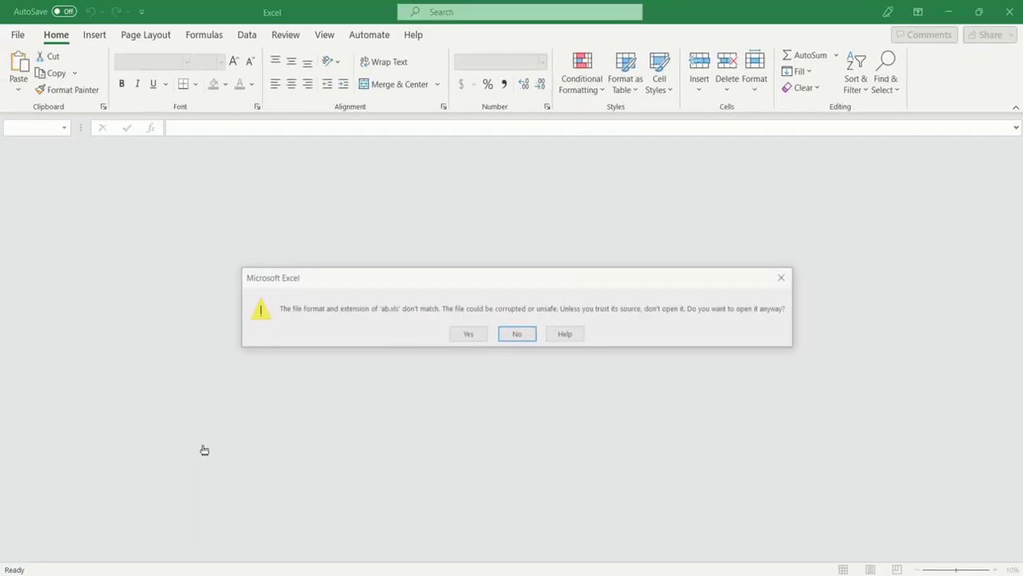
pyautogui.click(468, 333)
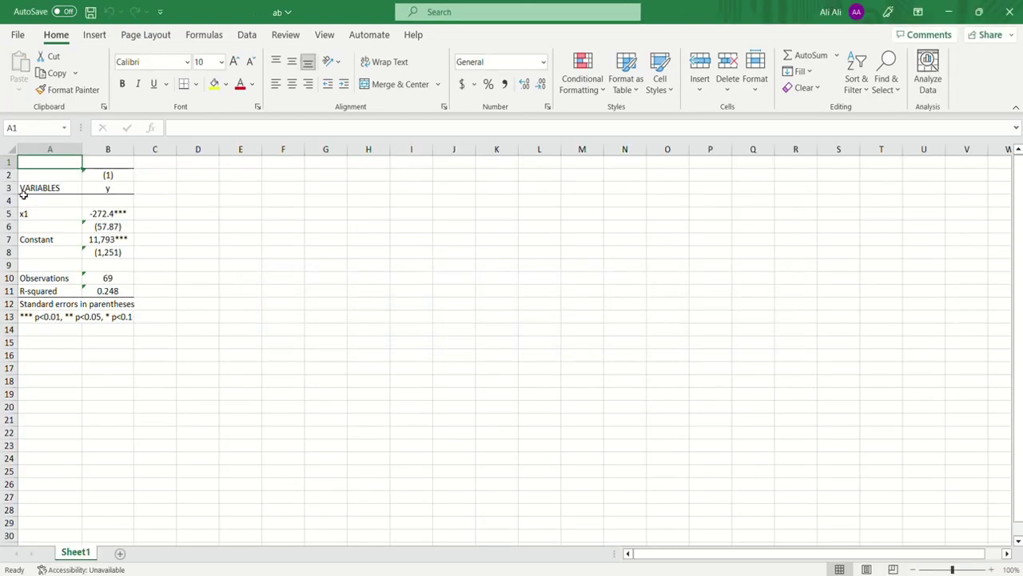
pyautogui.moveTo(43, 171); pyautogui.dragTo(120, 319)
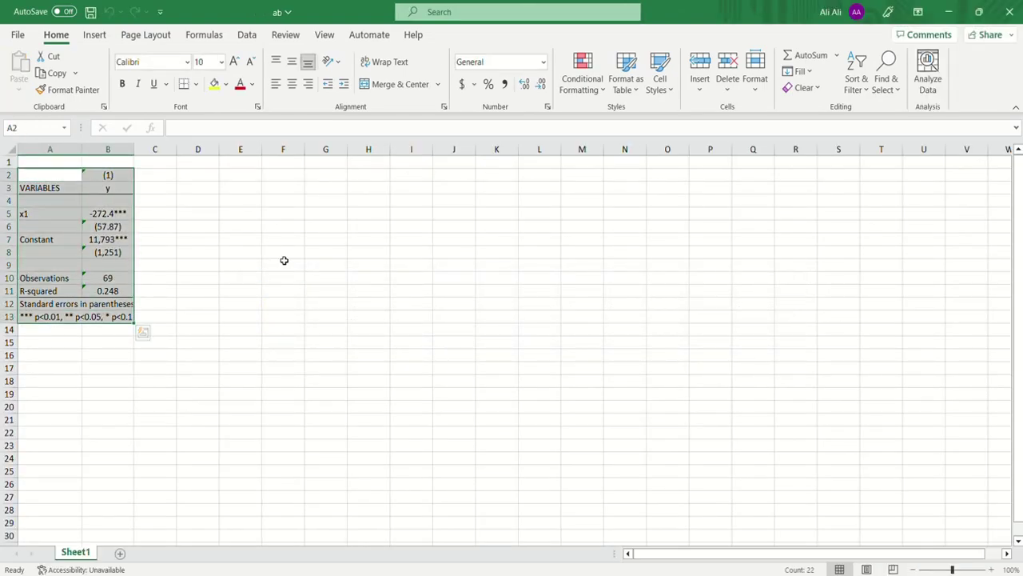
pyautogui.click(1010, 11)
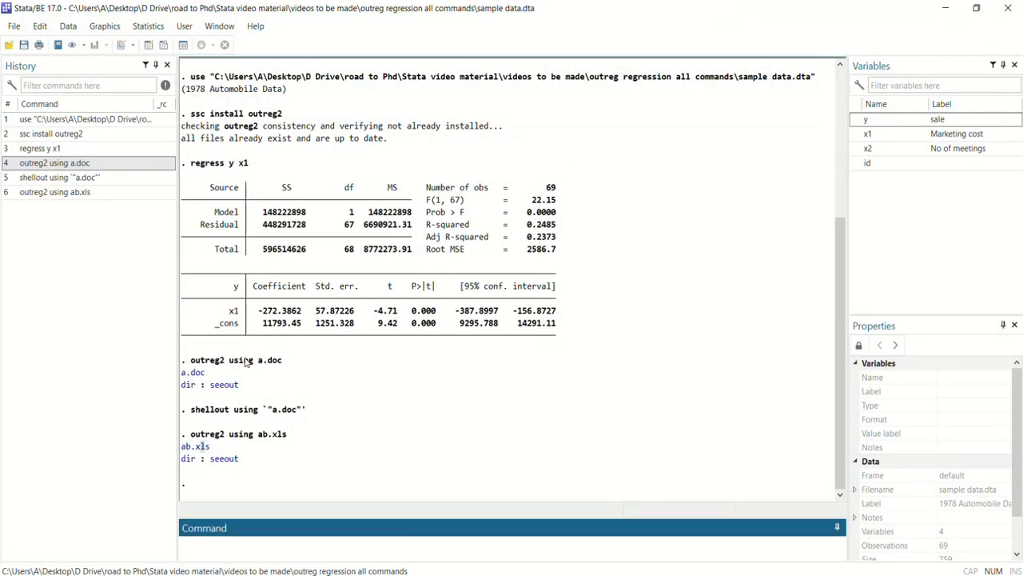
# - Reopen a.doc in Word, examine the heading of the regression column, and close the document
pyautogui.click(193, 373)
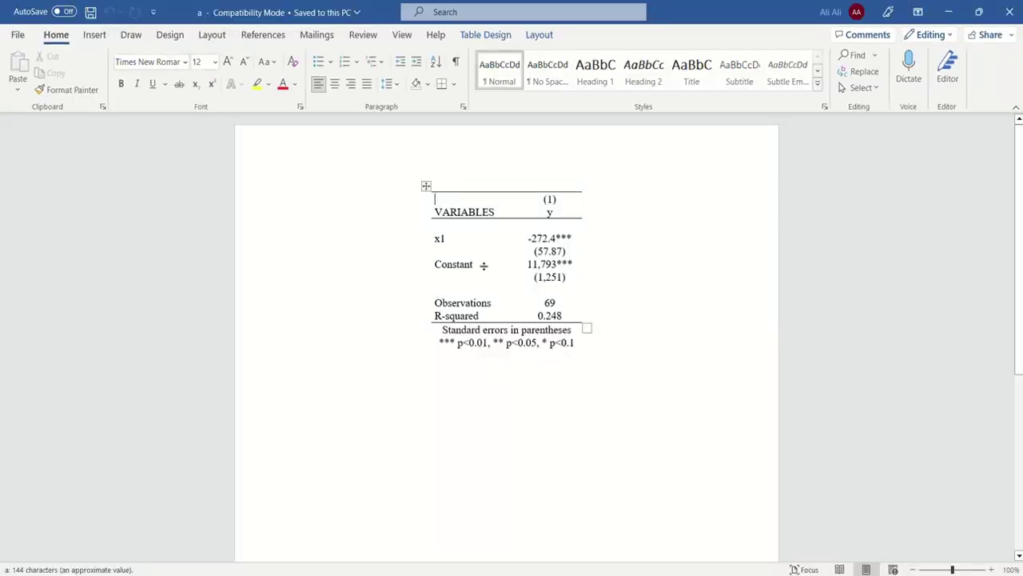
pyautogui.doubleClick(542, 212)
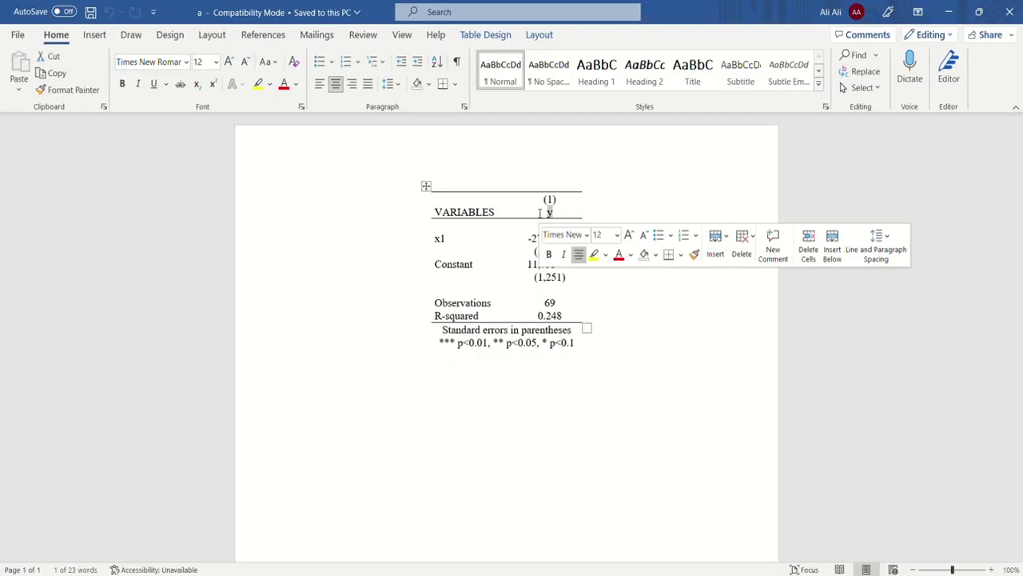
pyautogui.click(548, 213)
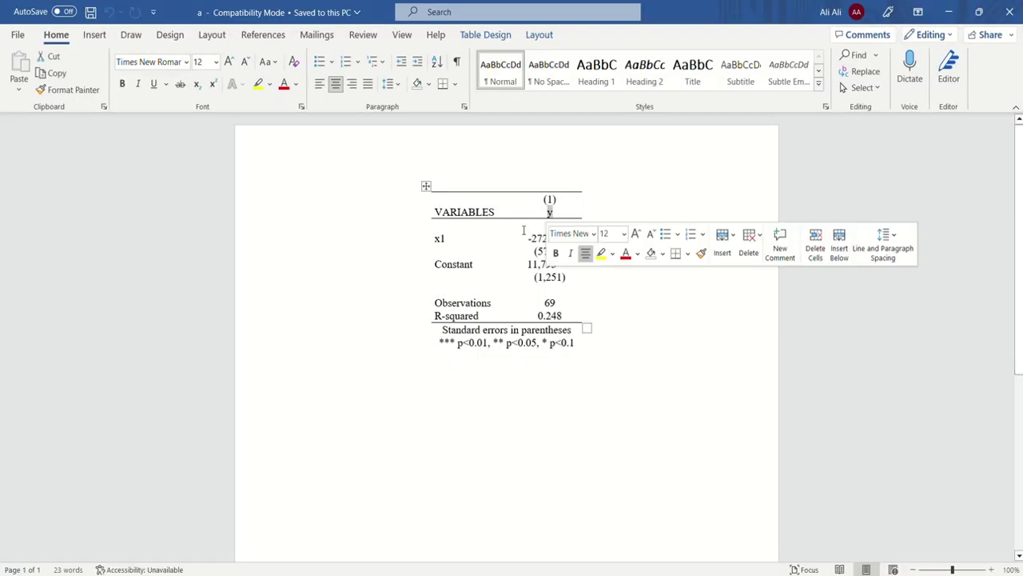
pyautogui.moveTo(548, 212); pyautogui.dragTo(549, 228)
pyautogui.click(516, 273)
pyautogui.doubleClick(550, 212)
pyautogui.click(1020, 7)
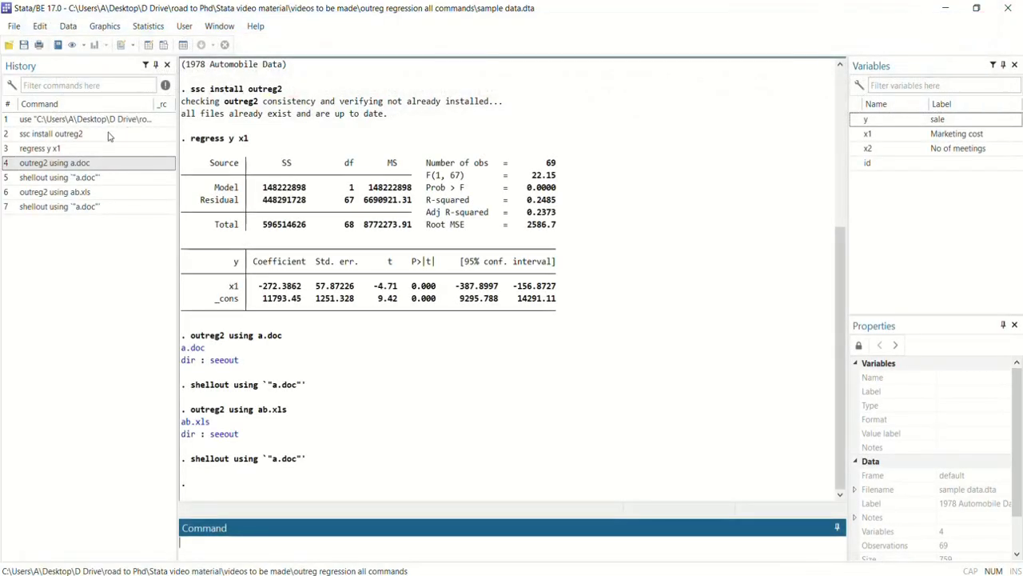
# - Export the regression with outreg2 to abc.doc, using the replace option and the column title Model 1
pyautogui.click(53, 194)
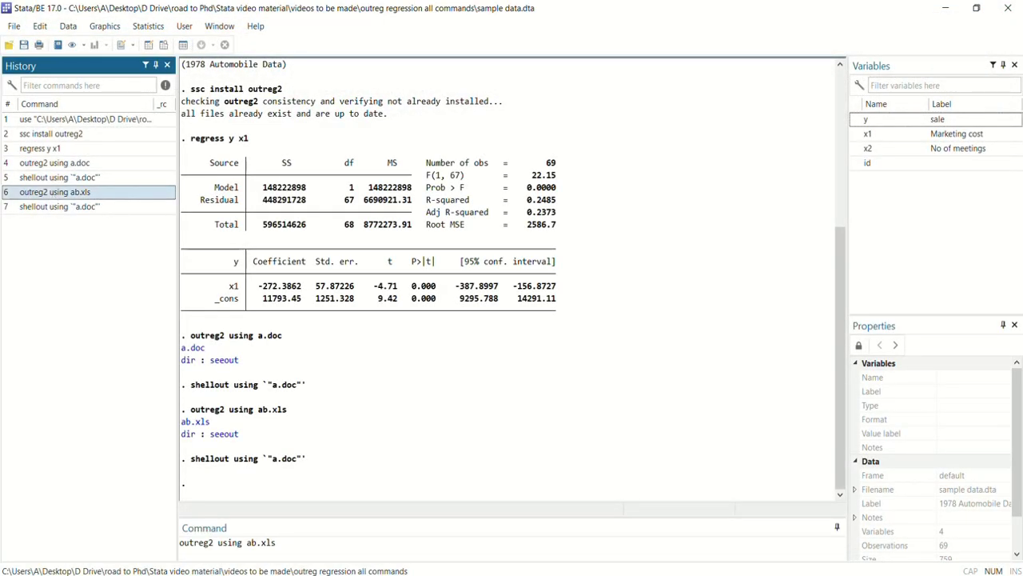
pyautogui.click(71, 153)
pyautogui.click(76, 165)
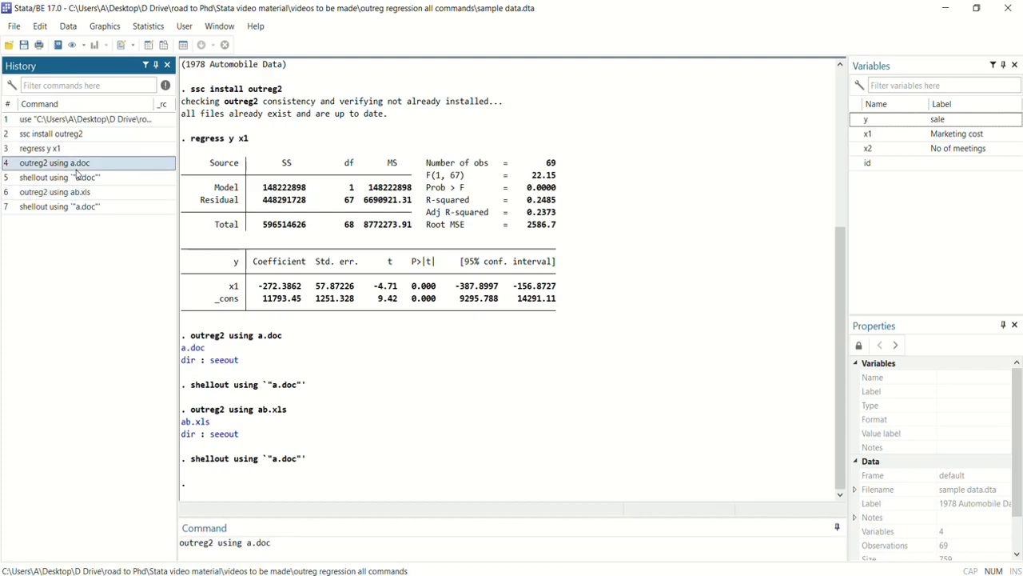
pyautogui.click(312, 546)
pyautogui.press('Left')
pyautogui.press('Left')
pyautogui.press('Left')
pyautogui.press('Left')
pyautogui.write('bc.doc')
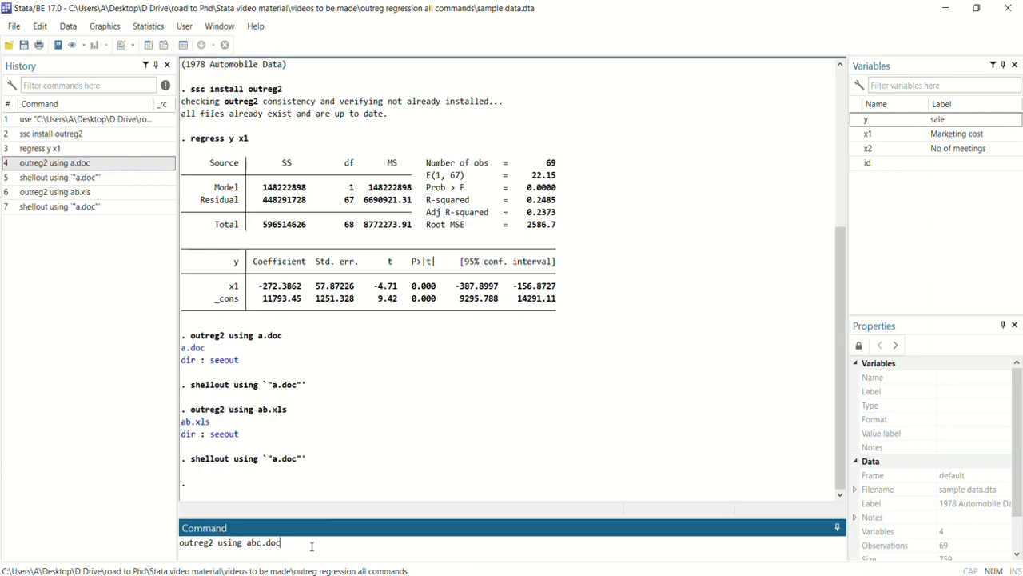
pyautogui.write(', ')
pyautogui.write('replac')
pyautogui.write('e')
pyautogui.write(' ctitle')
pyautogui.write(' (Mod')
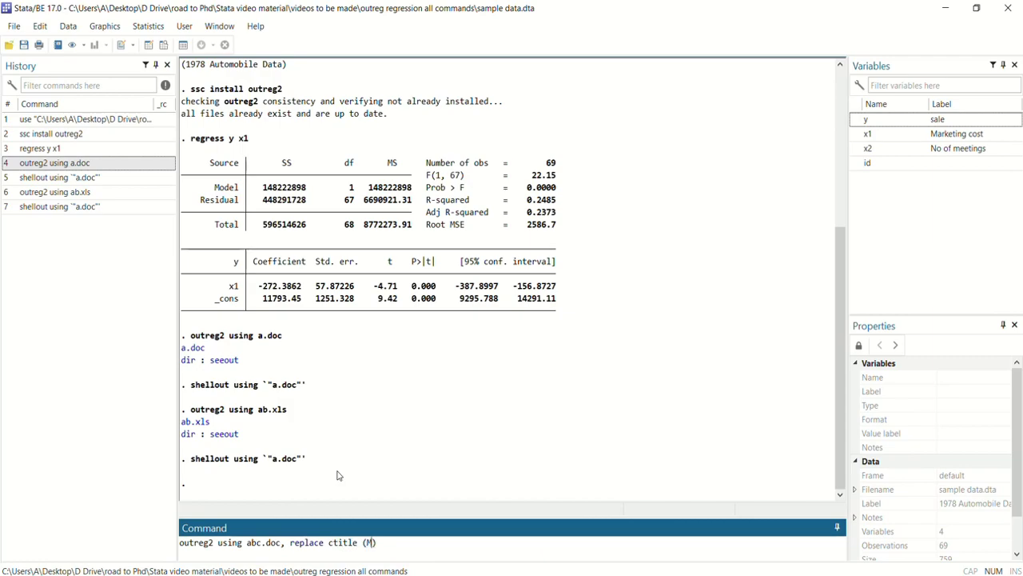
pyautogui.write('el 1')
pyautogui.press('Return')
# - Open abc.doc in Word and examine the column title of the regression table
pyautogui.write('shellout using `"abc.doc"\'')
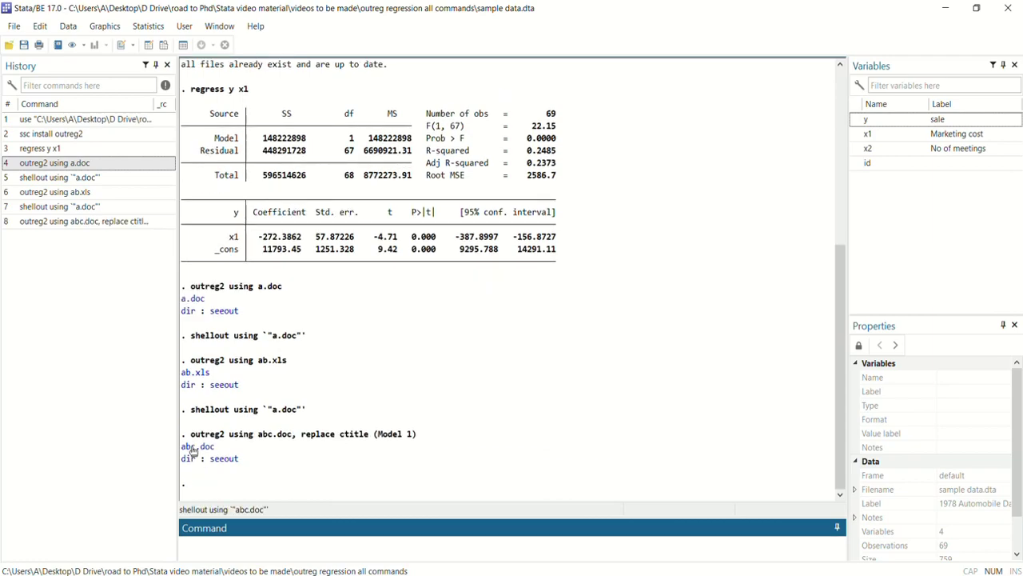
pyautogui.press('Return')
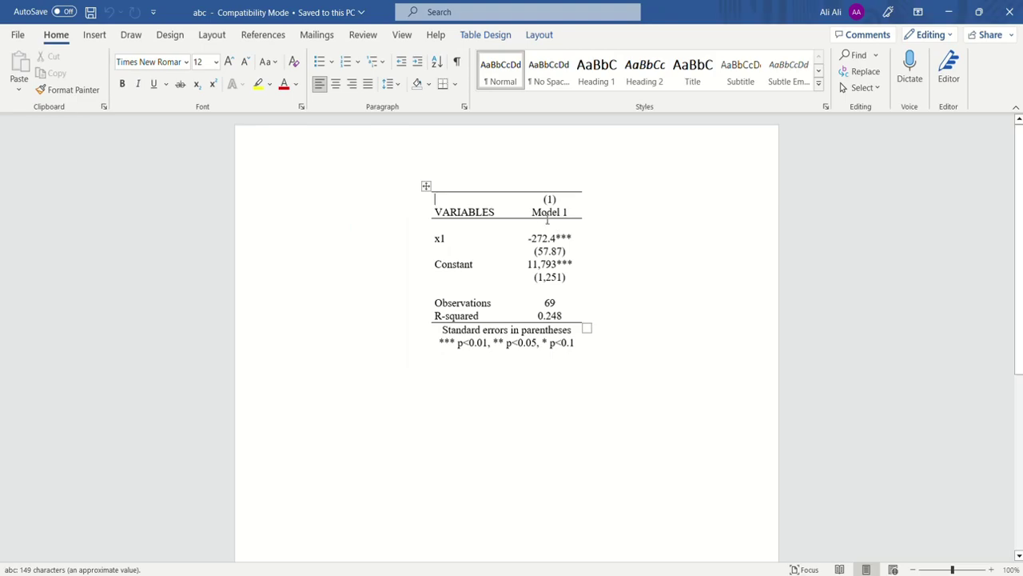
pyautogui.moveTo(532, 212); pyautogui.dragTo(569, 212)
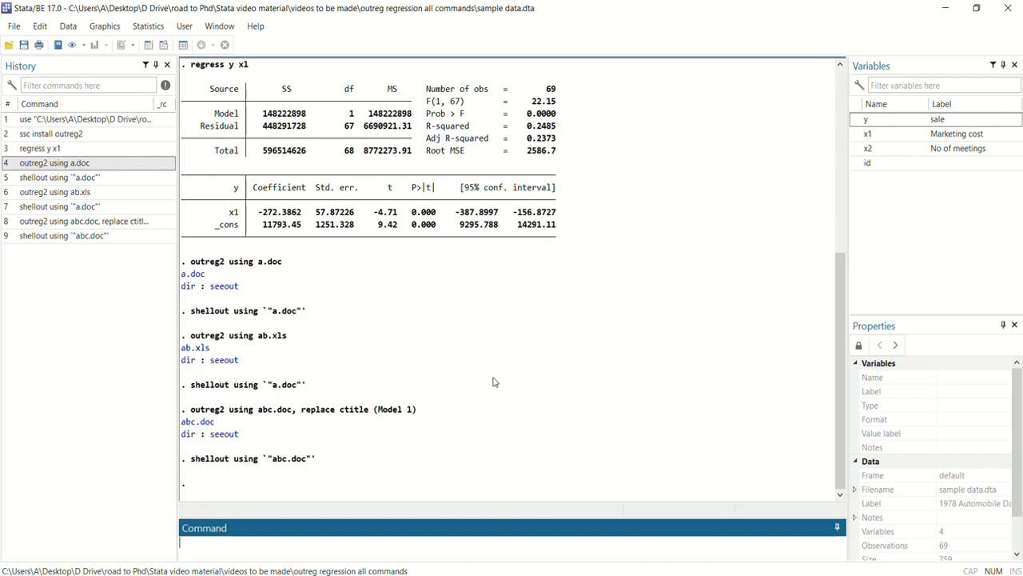
# - Run a second linear regression of y on x1 and x2
pyautogui.write('regress y x1 x2')
pyautogui.press('Return')
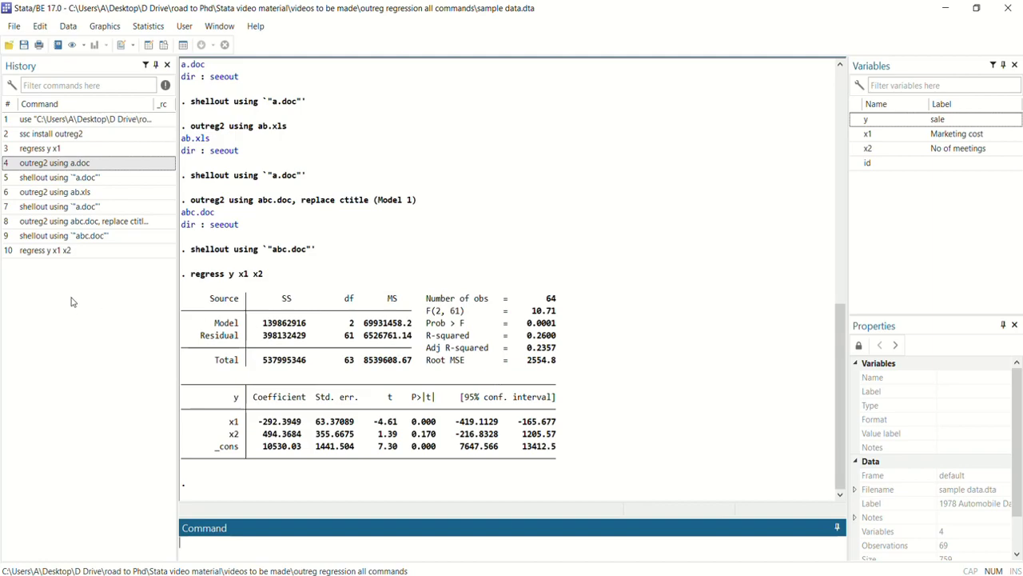
# - Add the second regression to abc.doc with outreg2, replacing the replace option with append and setting the column title to Model 2
pyautogui.click(83, 222)
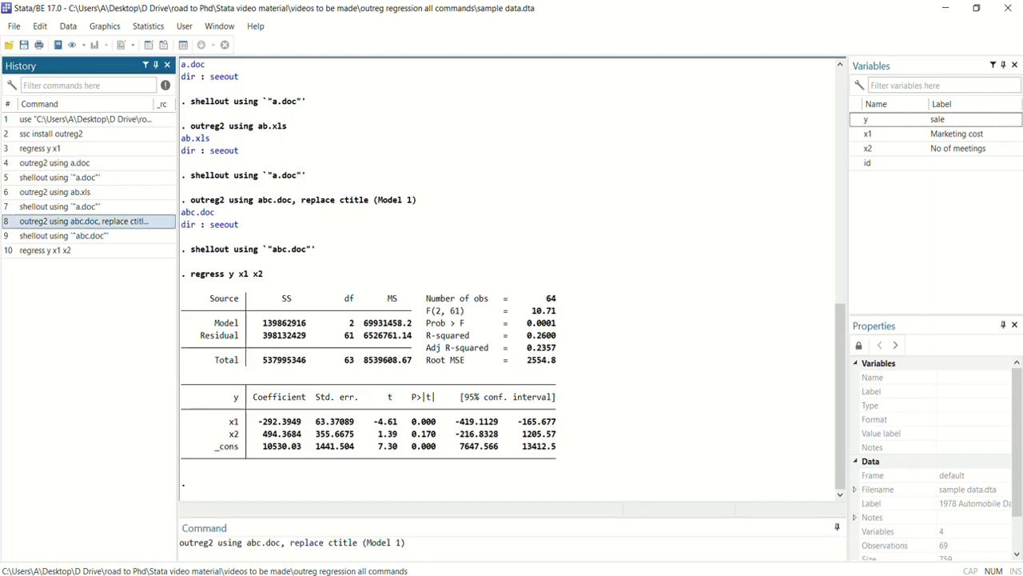
pyautogui.moveTo(281, 544); pyautogui.dragTo(247, 544)
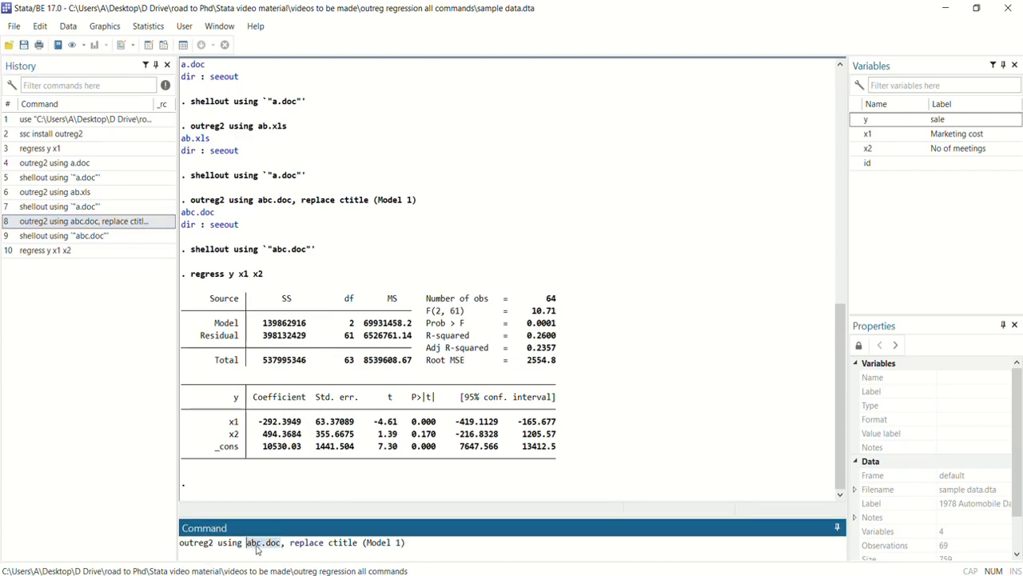
pyautogui.click(290, 543)
pyautogui.hotkey('shift', 'Right')
pyautogui.hotkey('shift', 'Right')
pyautogui.hotkey('shift', 'Right')
pyautogui.hotkey('shift', 'Right')
pyautogui.hotkey('shift', 'Right')
pyautogui.hotkey('shift', 'Right')
pyautogui.hotkey('shift', 'Right')
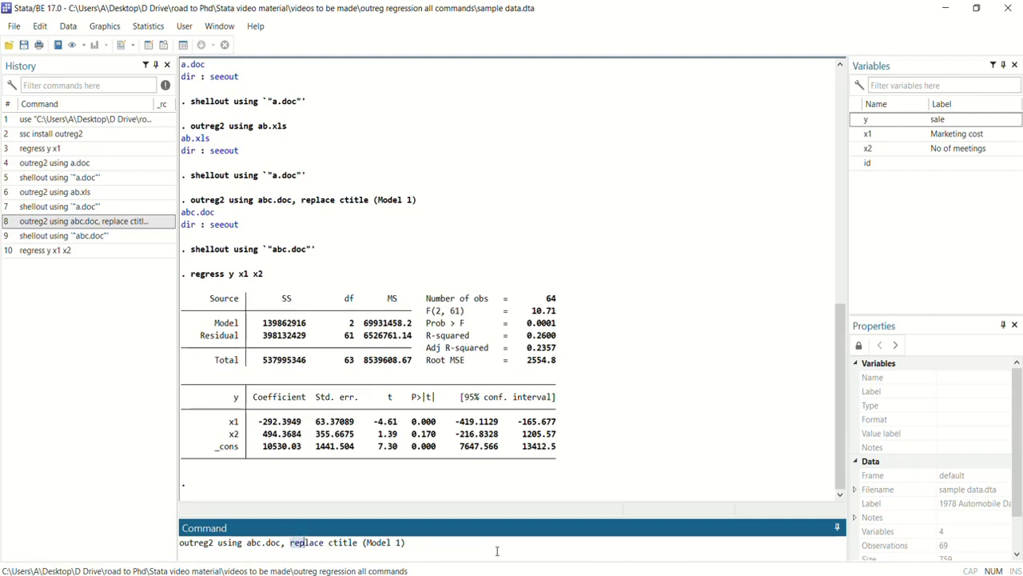
pyautogui.write('append')
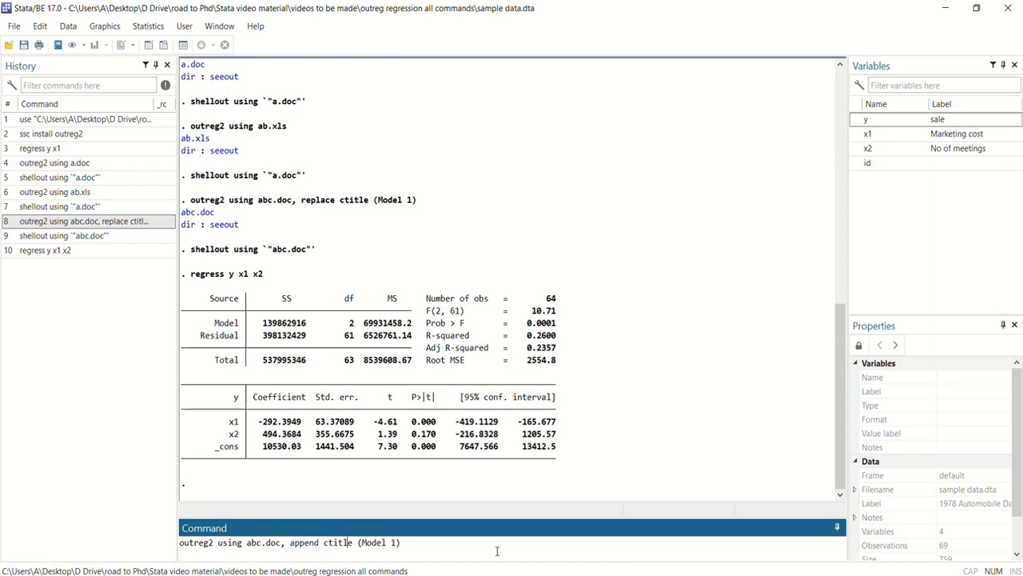
pyautogui.press('Left')
pyautogui.hotkey('shift', 'Left')
pyautogui.write('2')
pyautogui.press('Return')
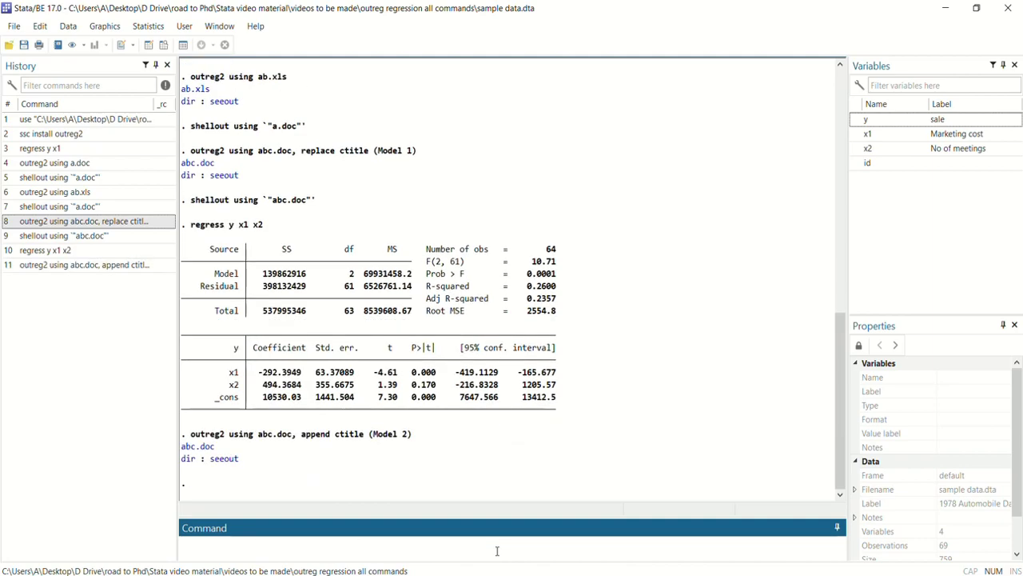
# - Open the updated abc.doc in Word and compare the Model 1 and Model 2 columns, including the x2 row
pyautogui.press('pageup')
pyautogui.press('pageup')
pyautogui.press('pageup')
pyautogui.press('Return')
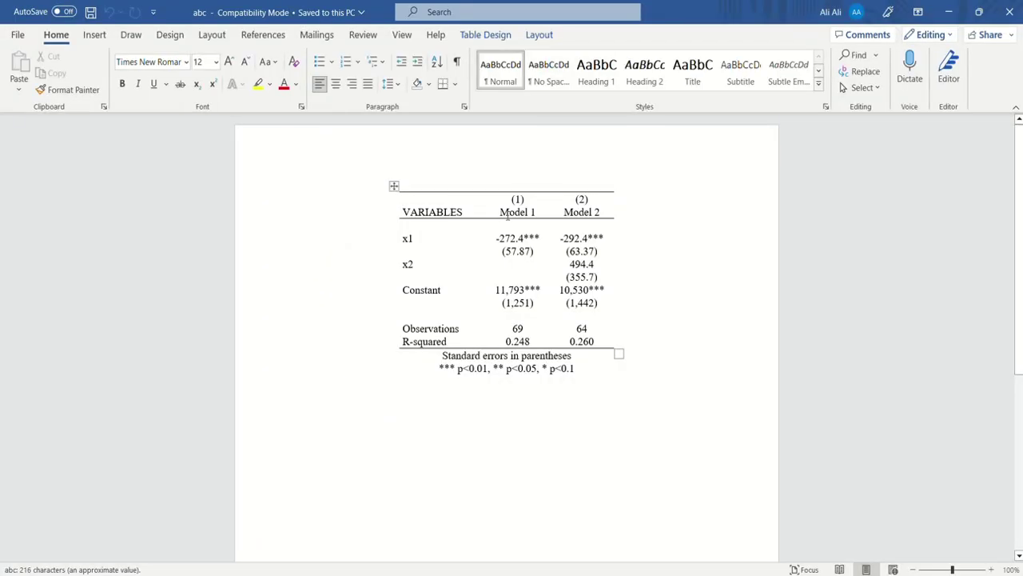
pyautogui.moveTo(507, 213); pyautogui.dragTo(531, 341)
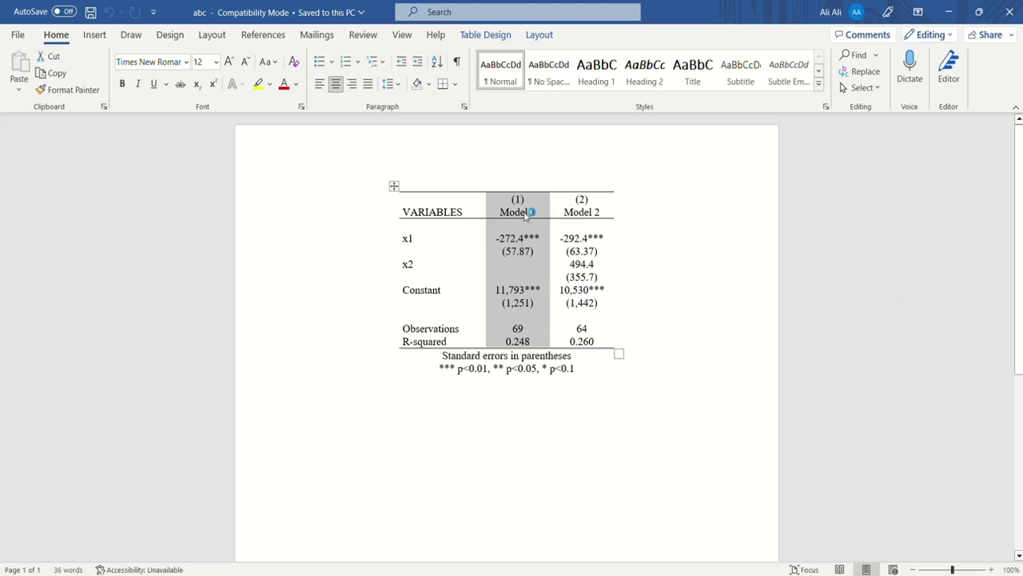
pyautogui.click(497, 265)
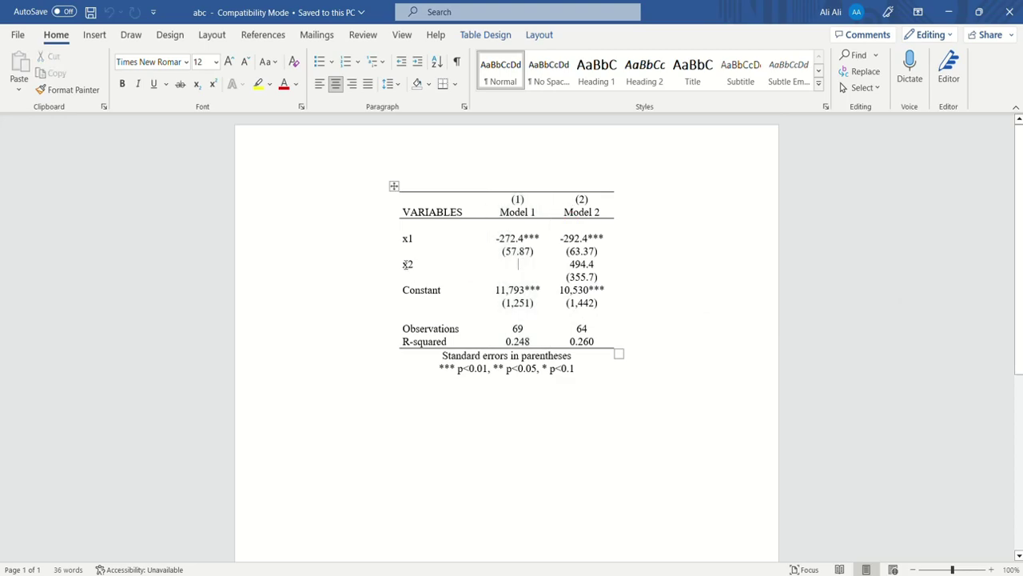
# - Inspect the x2 row and its Model 2 coefficient in the regression table, and close abc.doc
pyautogui.doubleClick(406, 264)
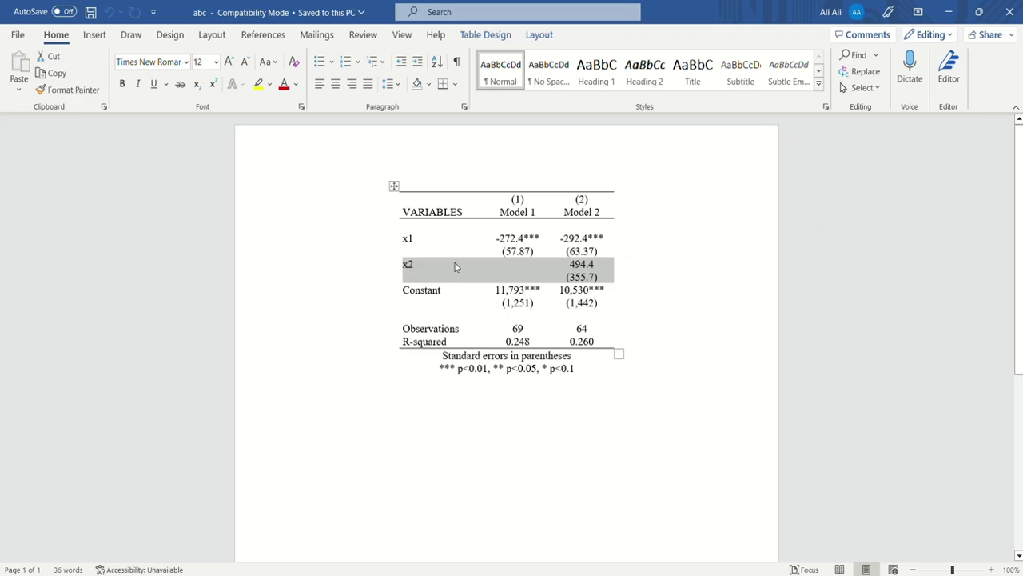
pyautogui.click(569, 277)
pyautogui.press('Up')
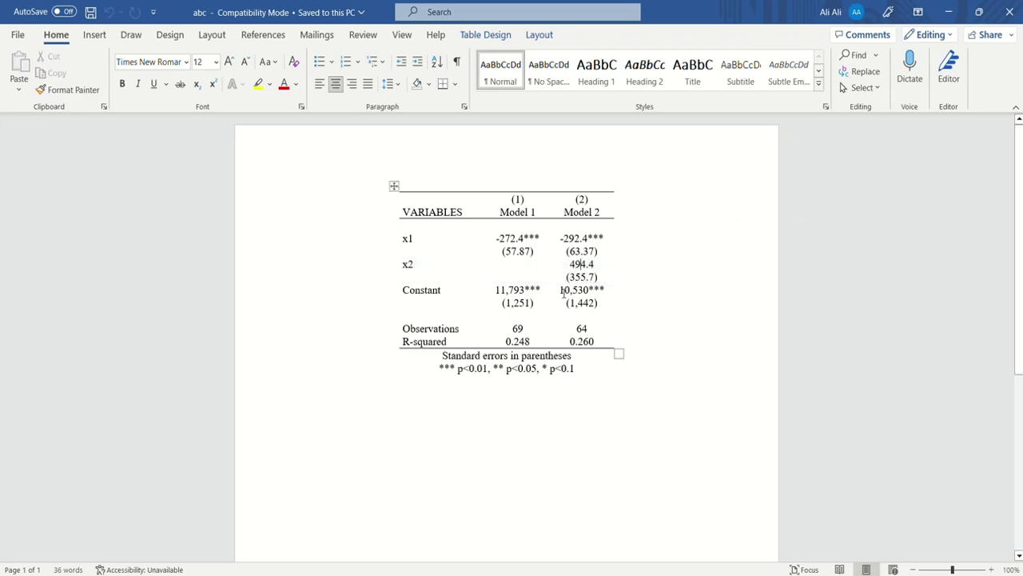
pyautogui.click(1010, 12)
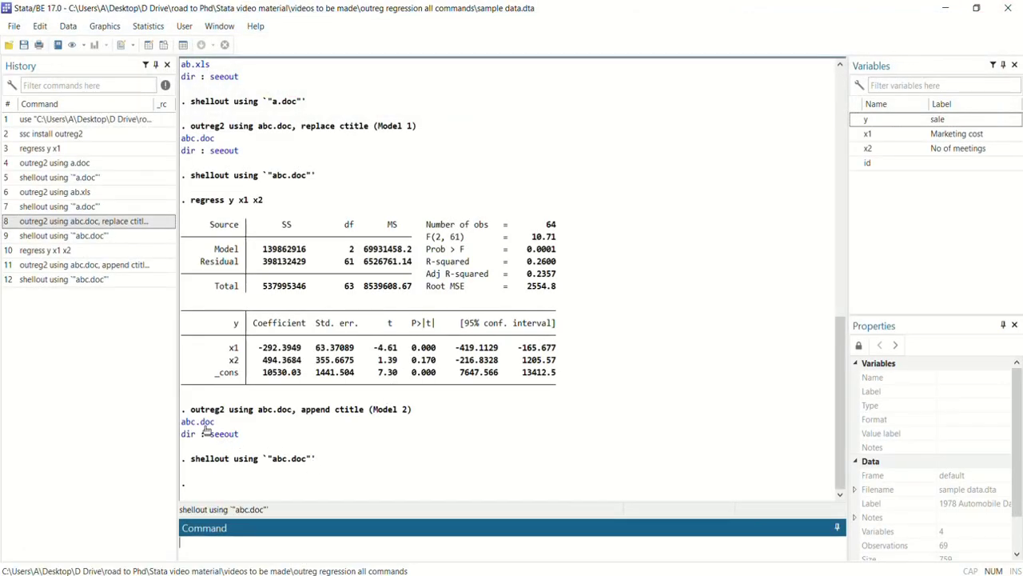
# - Reopen abc.doc from the Stata results, examine how x1 and x2 are named in the variables column, and return to Stata
pyautogui.click(202, 423)
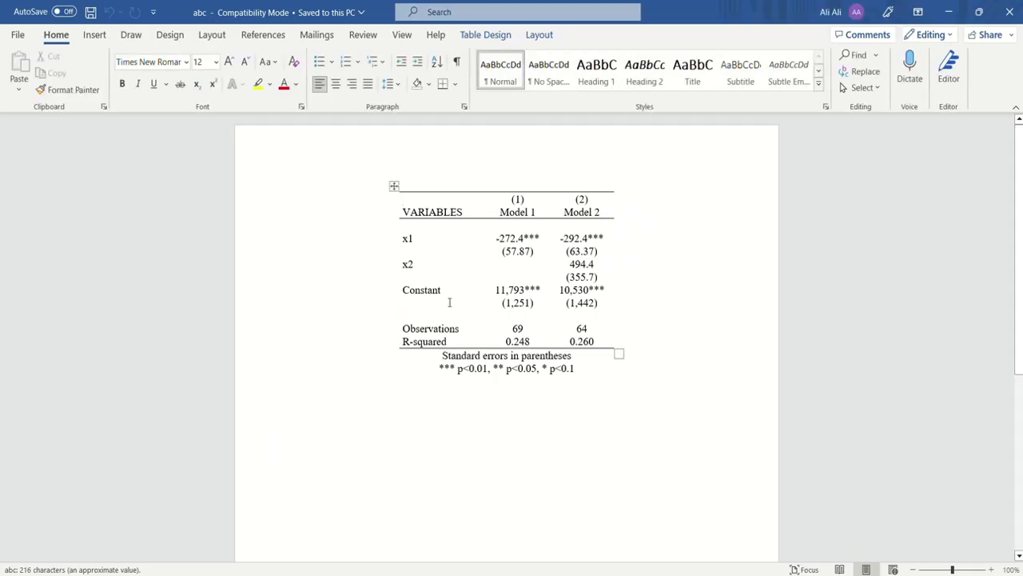
pyautogui.doubleClick(411, 239)
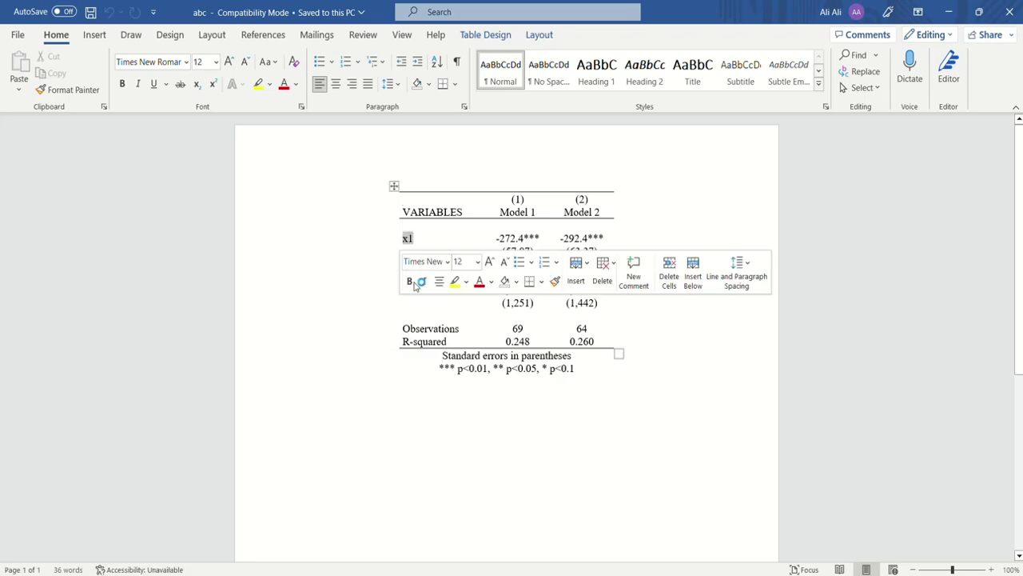
pyautogui.click(397, 277)
pyautogui.moveTo(421, 261); pyautogui.dragTo(422, 243)
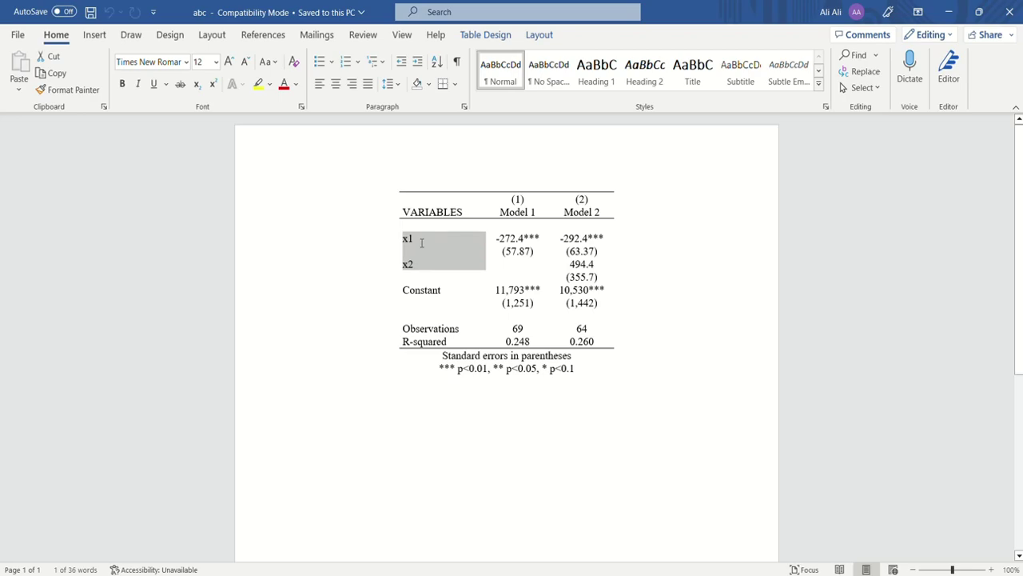
pyautogui.click(948, 11)
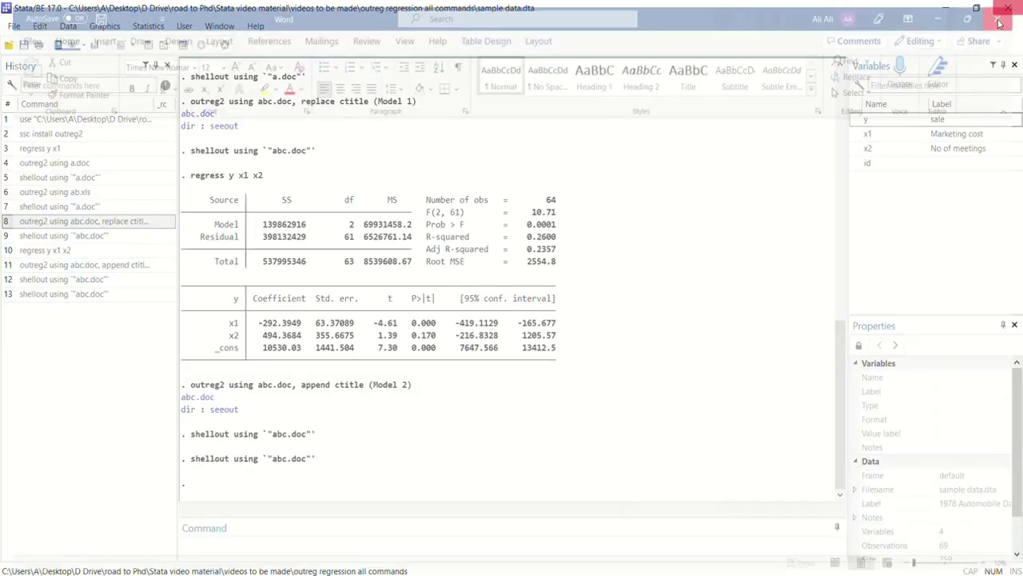
# - Check the labels of variables x1 and x2 in the dataset's variable list
pyautogui.click(947, 104)
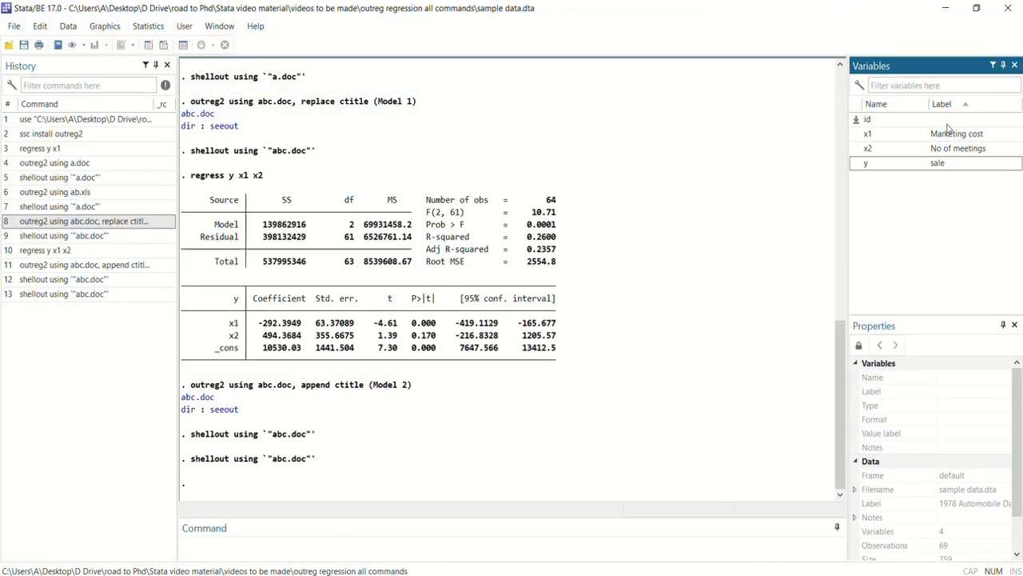
pyautogui.click(904, 136)
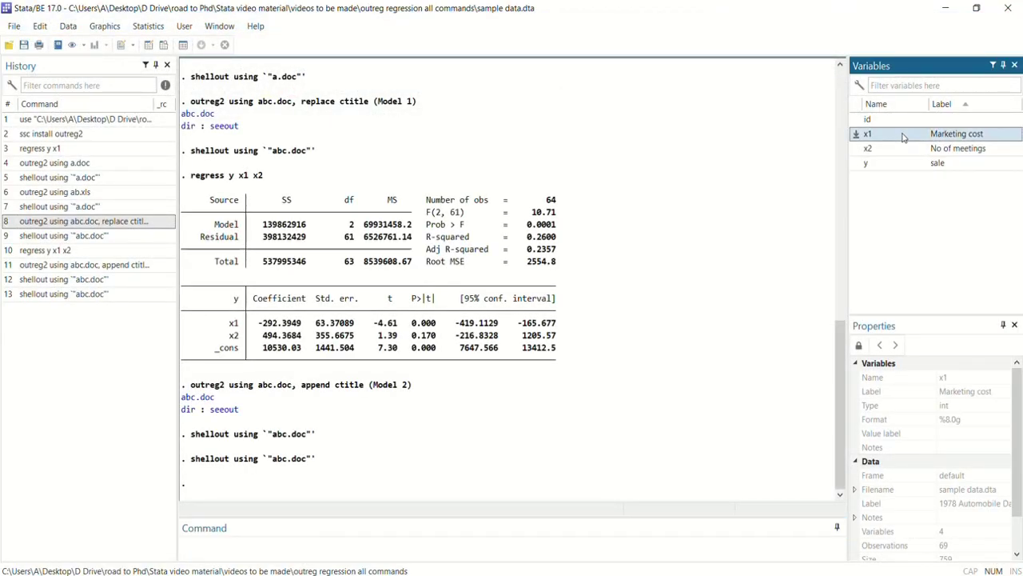
pyautogui.click(873, 152)
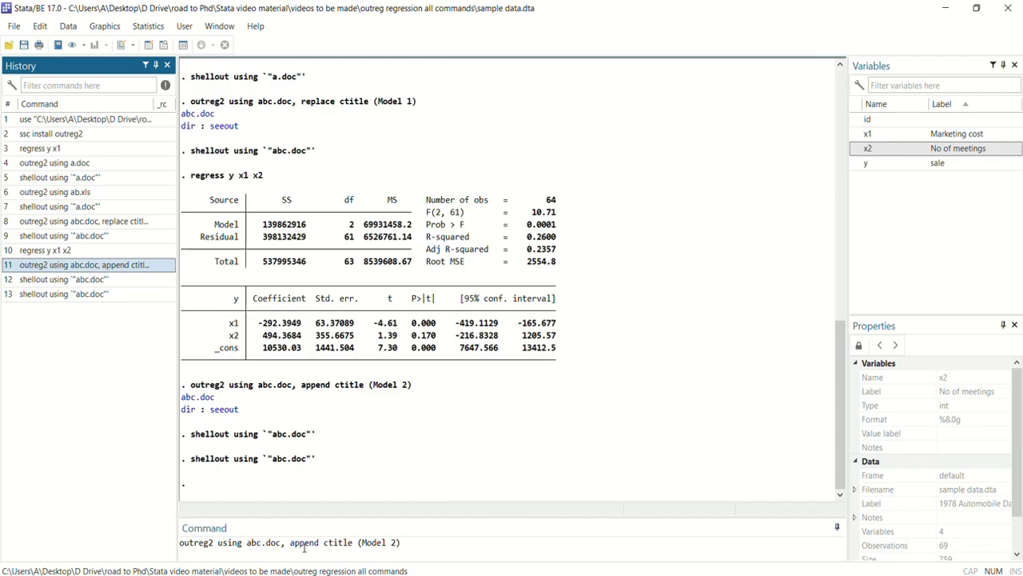
# - Rerun the outreg2 command that appends Model 2 to abc.doc, adding the label option
pyautogui.click(413, 541)
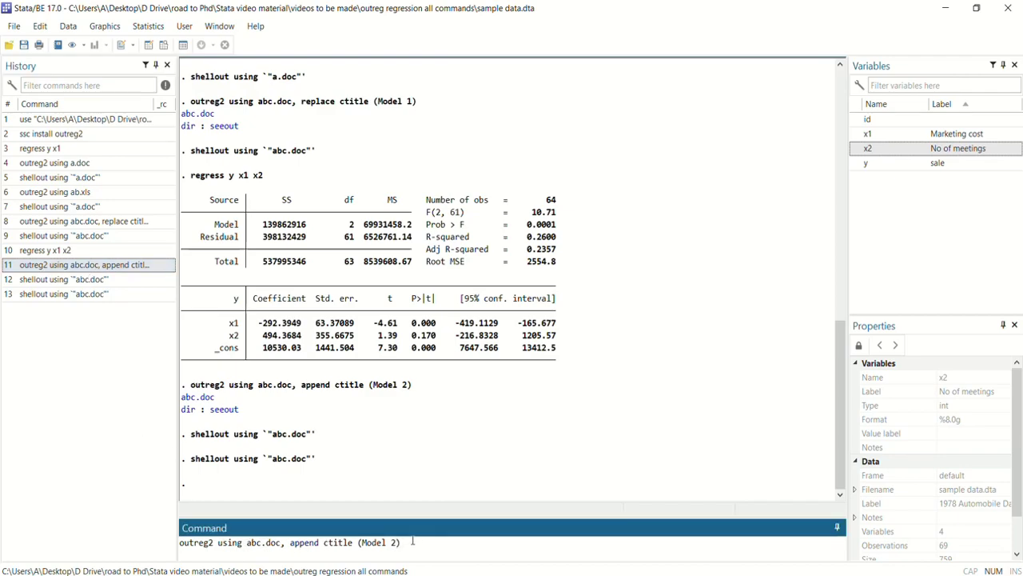
pyautogui.write('la')
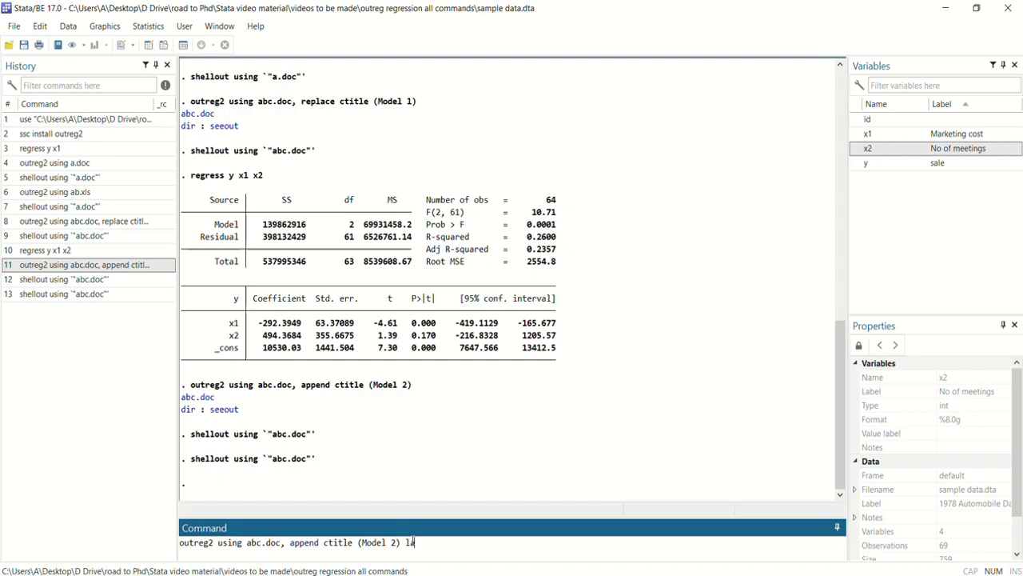
pyautogui.write('bel')
pyautogui.press('Return')
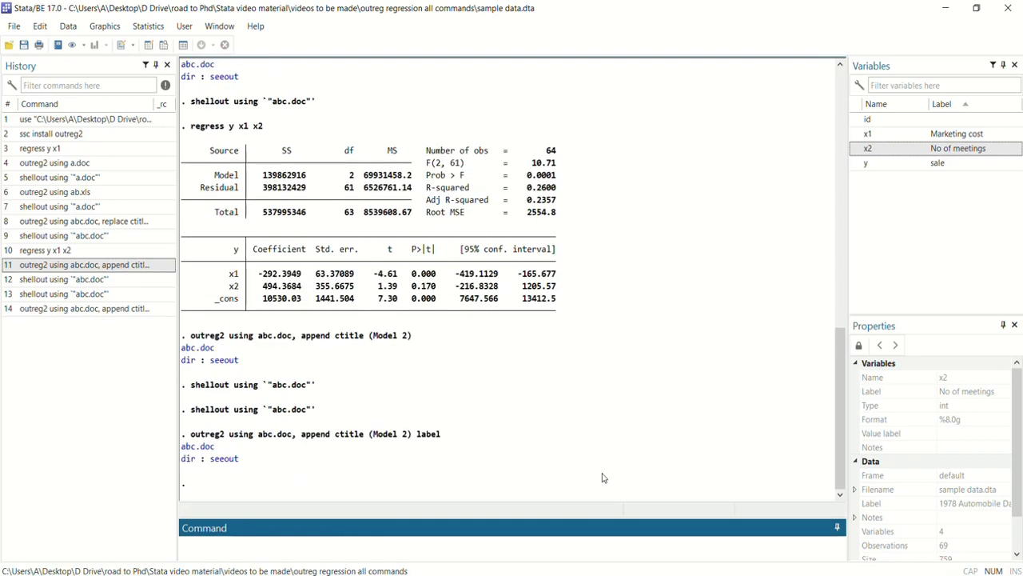
# - Open the updated abc.doc in Word, examine the variable labels in its first column, and return to Stata
pyautogui.click(205, 447)
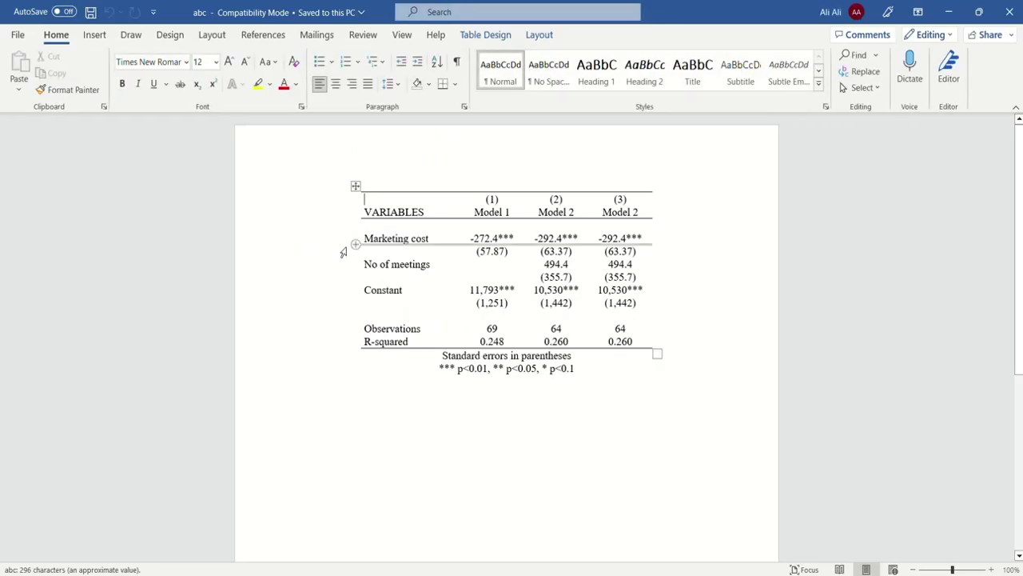
pyautogui.moveTo(396, 240); pyautogui.dragTo(324, 276)
pyautogui.click(332, 275)
pyautogui.click(431, 273)
pyautogui.moveTo(430, 268); pyautogui.dragTo(394, 266)
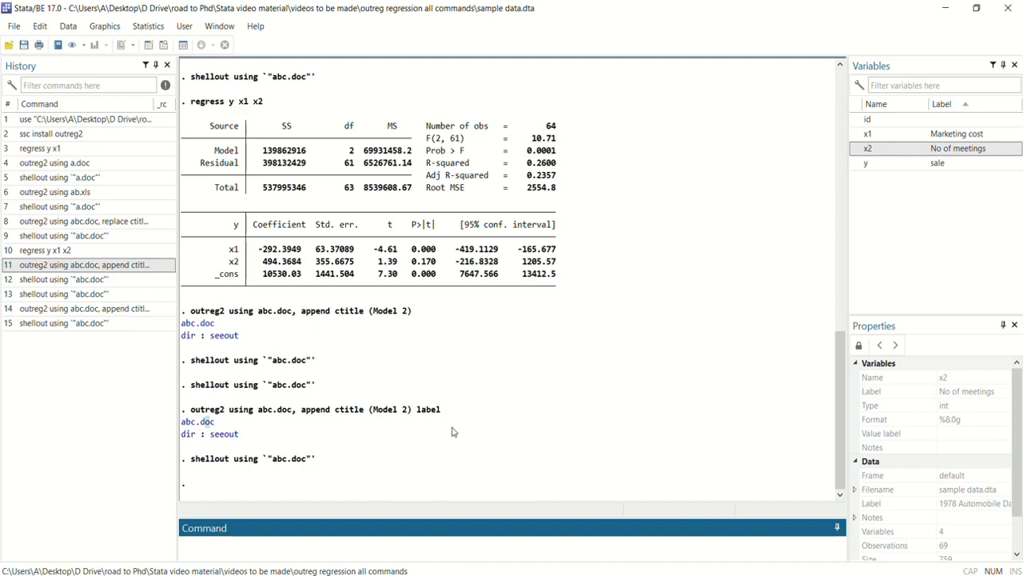
# - Declare id as the panel variable with xtset and run a fixed-effects xtreg of y on x1 and x2
pyautogui.write('xtset id')
pyautogui.press('Return')
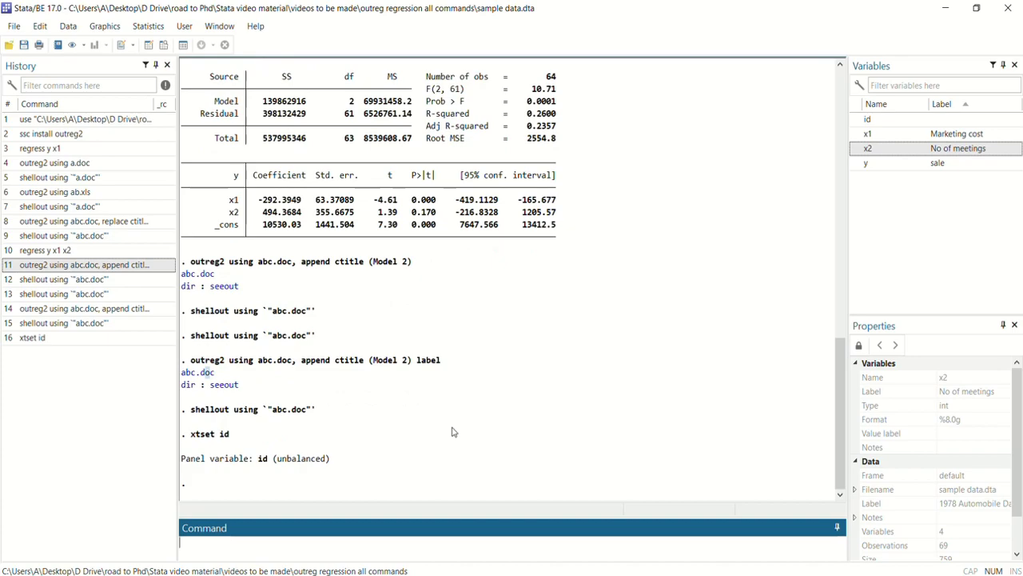
pyautogui.write('xtreg y x1 x2,fe')
pyautogui.press('Return')
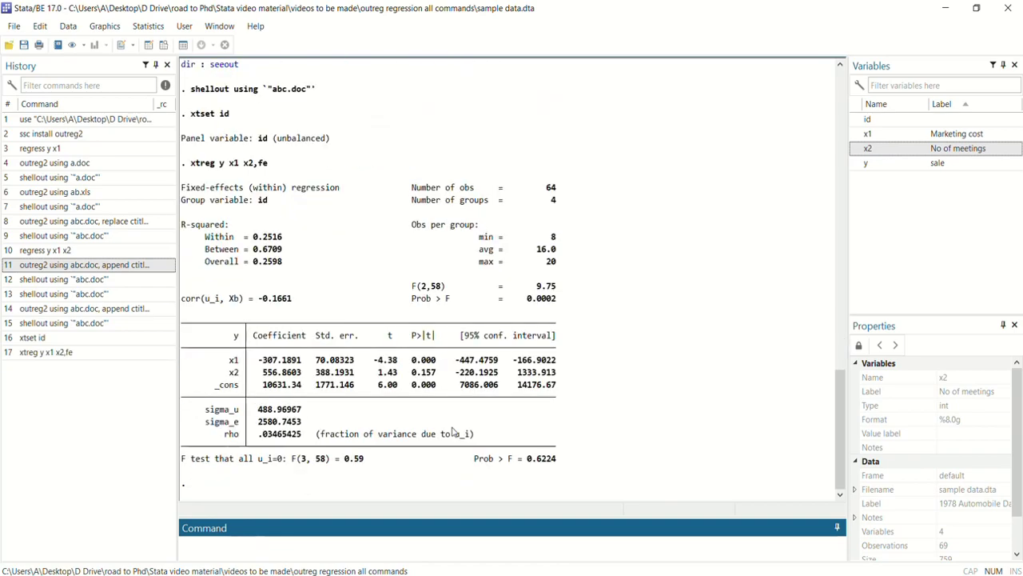
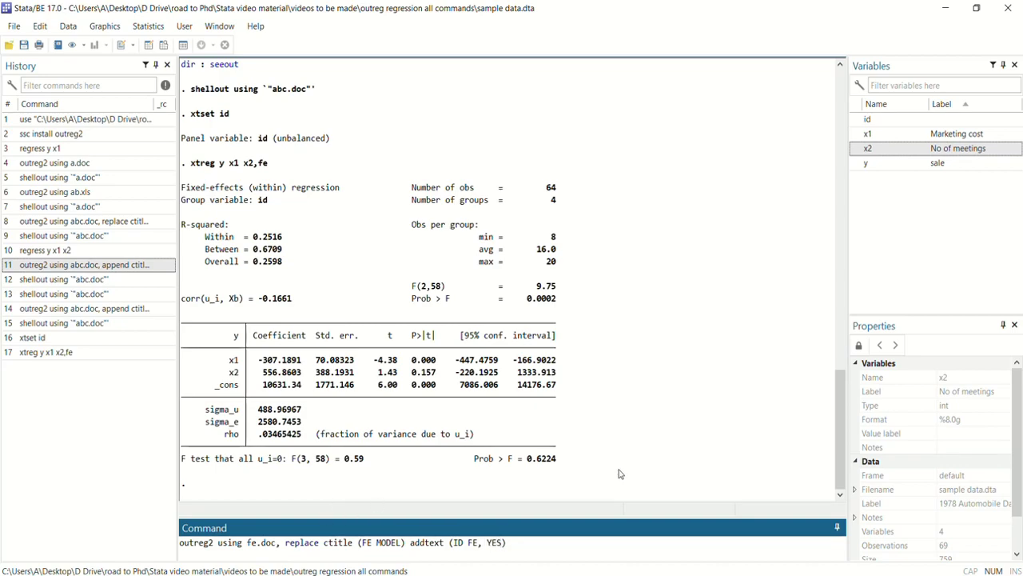
# - Export the fixed-effects results to fe.doc with column title FE MODEL and added text ID FE, YES, and check that row in Word
pyautogui.press('Return')
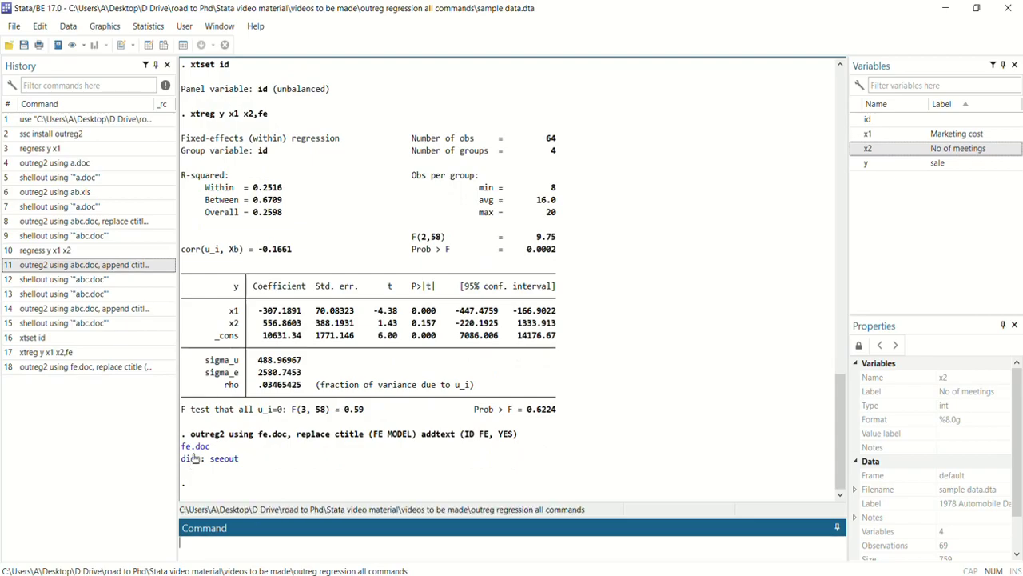
pyautogui.click(195, 447)
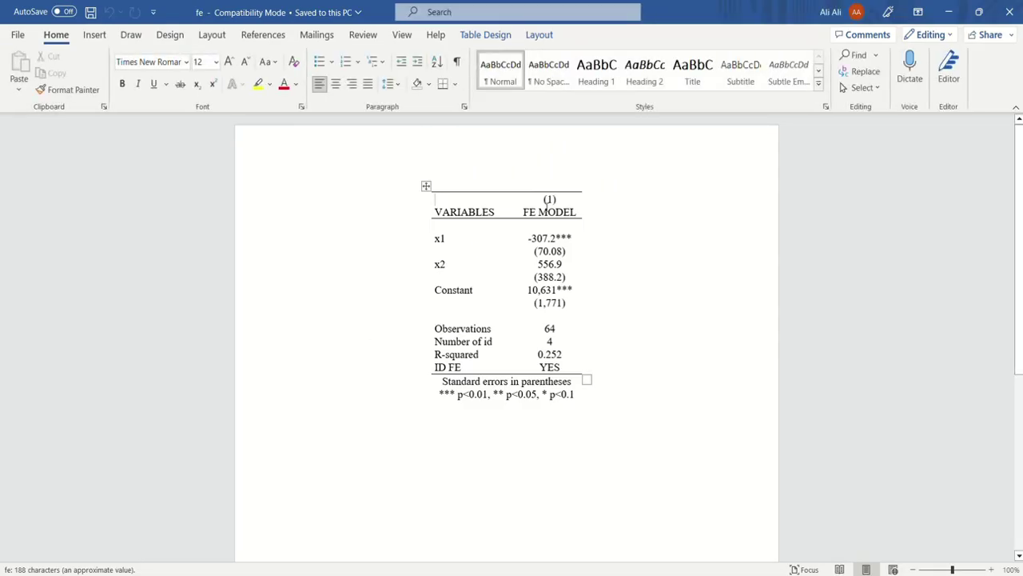
pyautogui.click(435, 368)
pyautogui.moveTo(479, 364); pyautogui.dragTo(550, 365)
pyautogui.click(517, 373)
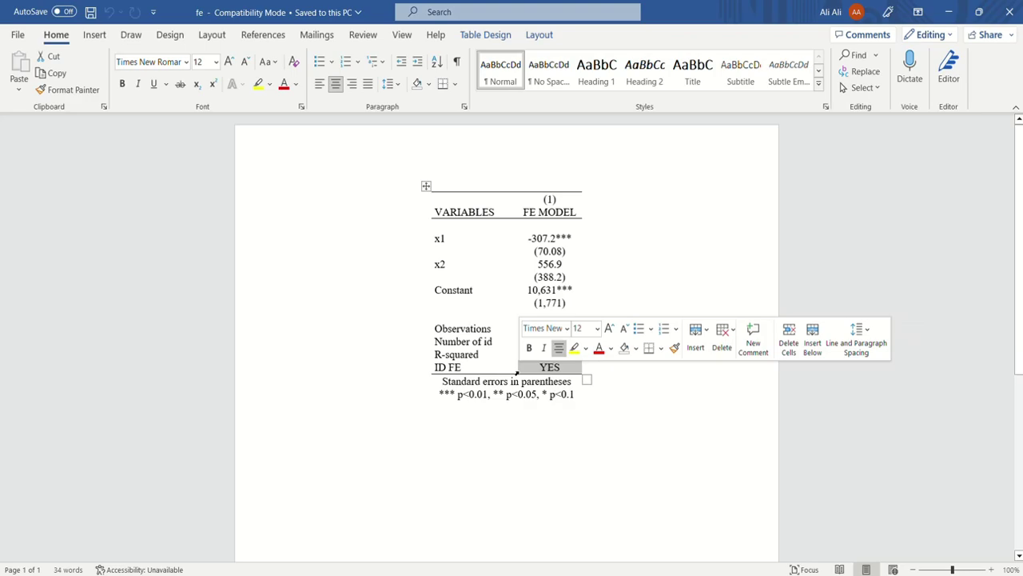
pyautogui.hotkey('alt', 'Tab')
# - Rerun the fe.doc export with Time FE, No added to the addtext option after ID FE, YES
pyautogui.click(72, 367)
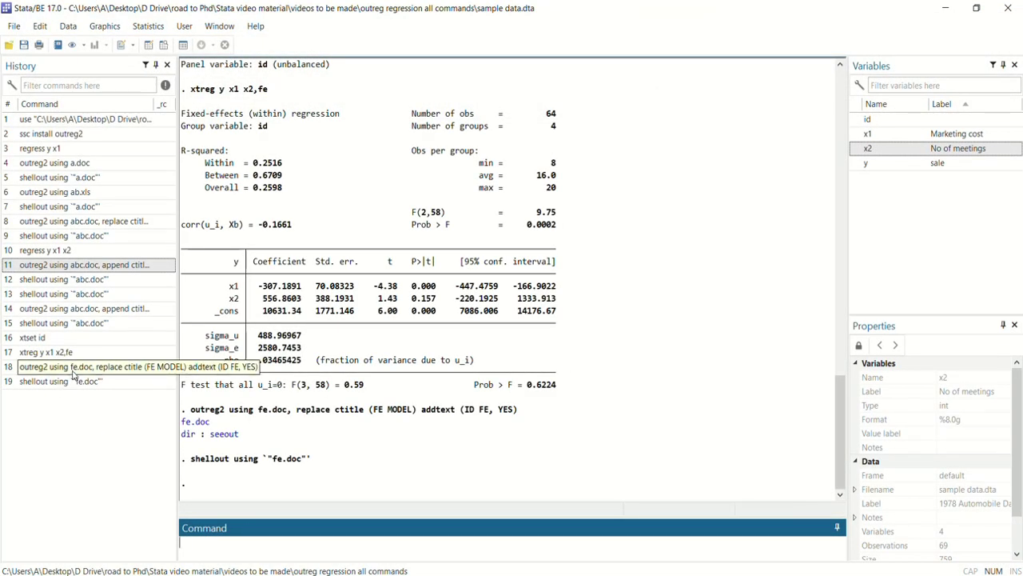
pyautogui.click(502, 542)
pyautogui.write(', ')
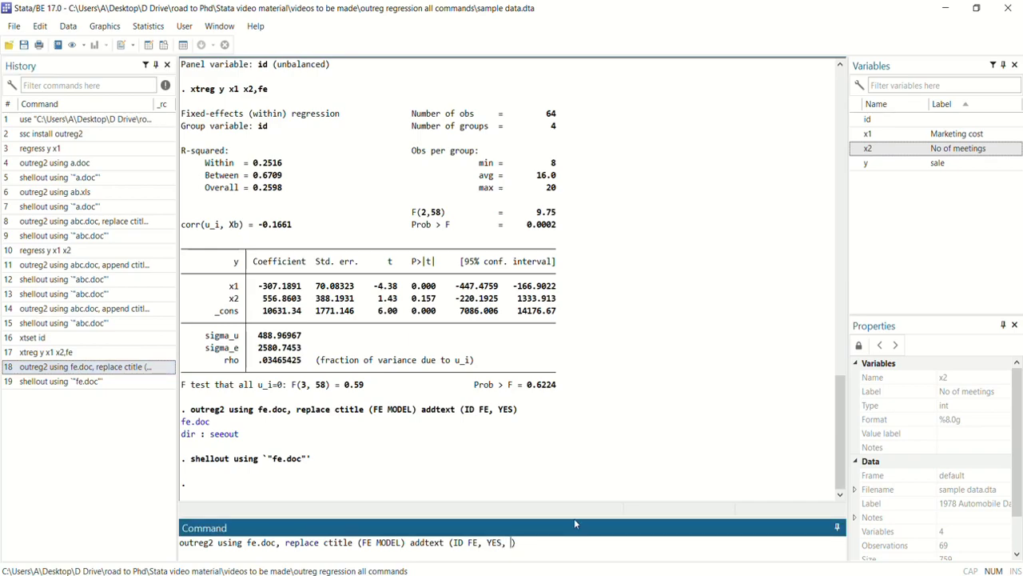
pyautogui.write('Time FE, No')
pyautogui.press('Return')
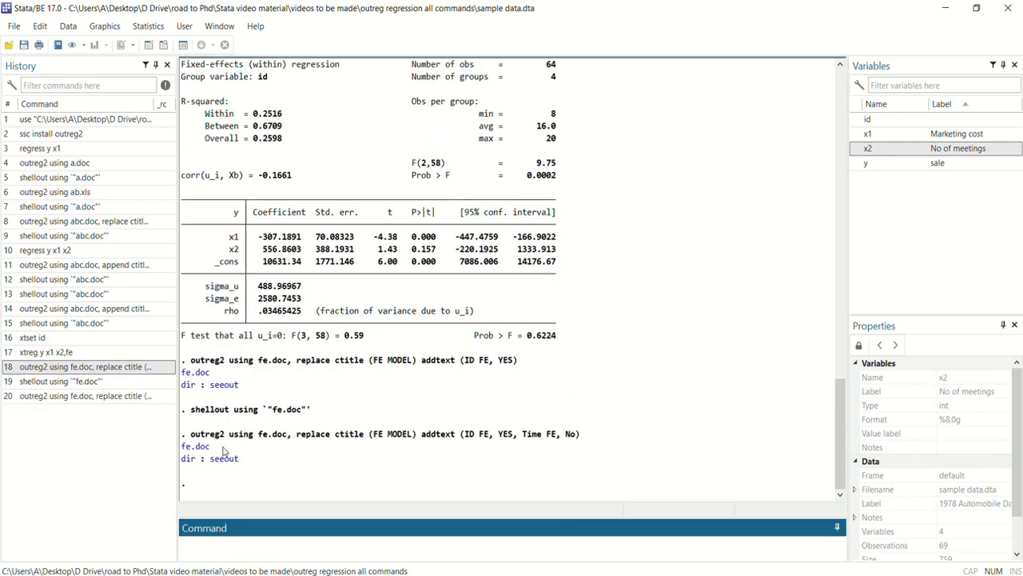
# - Open the updated fe.doc in Word, examine the ID FE and Time FE rows, and close it
pyautogui.click(198, 448)
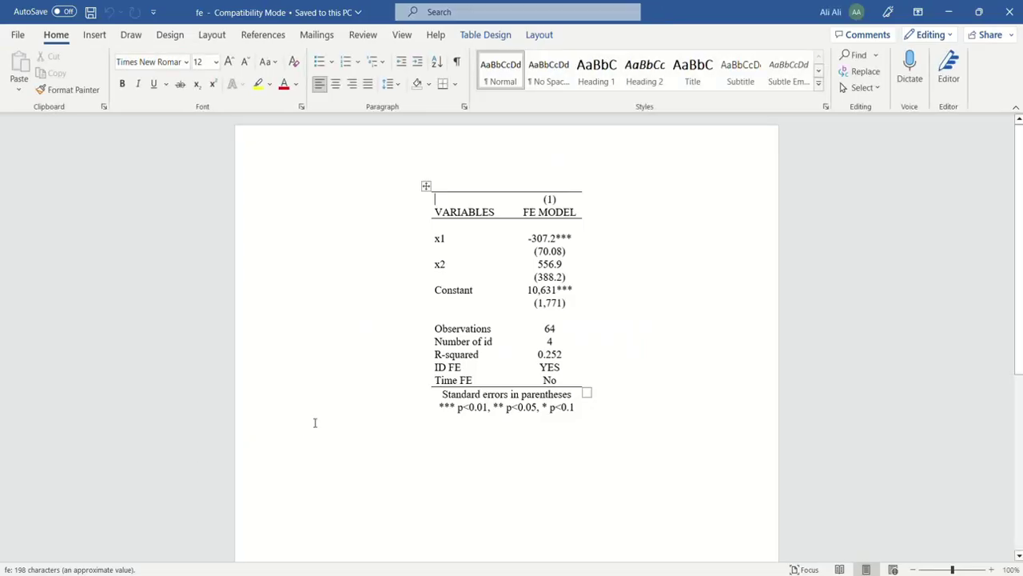
pyautogui.moveTo(434, 367); pyautogui.dragTo(572, 385)
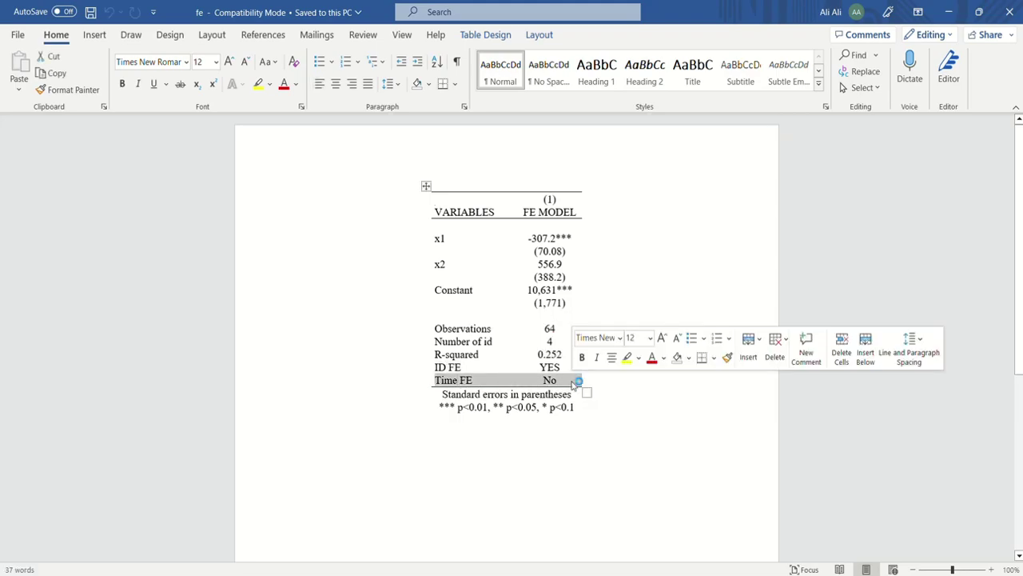
pyautogui.click(1008, 12)
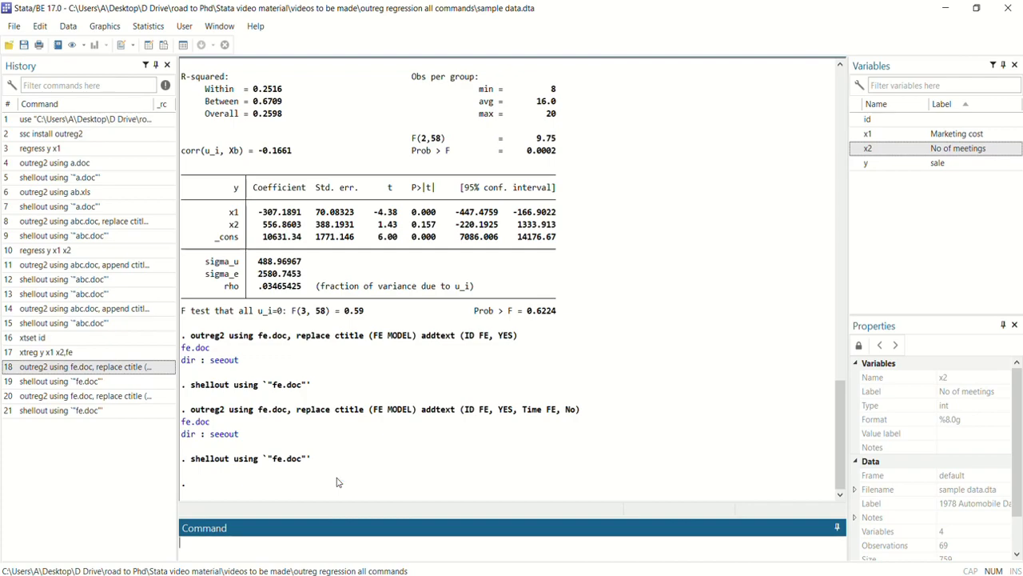
# - Run a linear regression of y on x1 and x2 with id dummies, using i.id
pyautogui.write('regress y x1 x2 ')
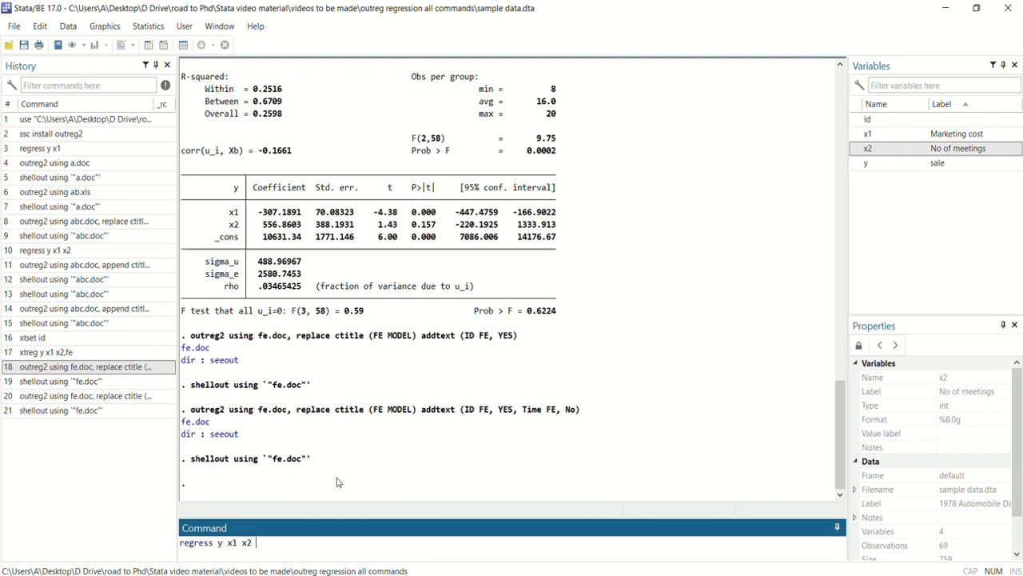
pyautogui.write('i.id')
pyautogui.press('Return')
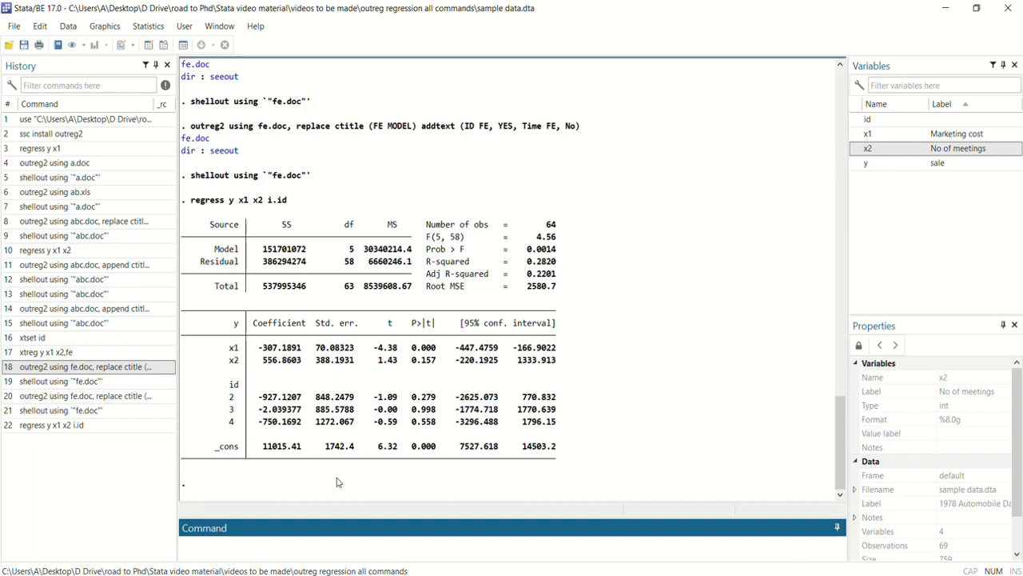
# - Export the regression to bca.doc using outreg2 with the replace option, column title M1, and only the x2 coefficient kept
pyautogui.write('outreg2 using bca')
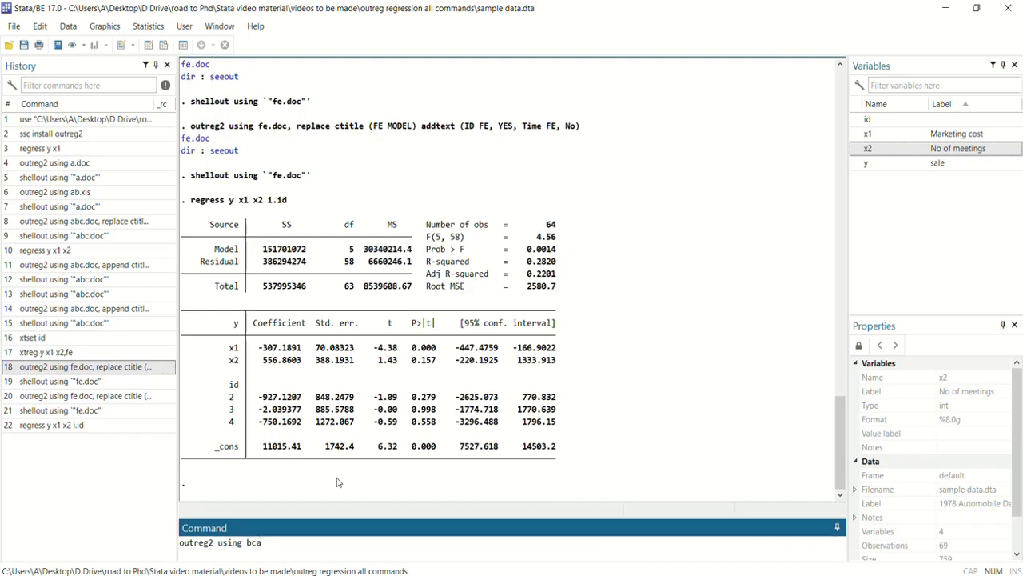
pyautogui.write('.doc, replace ctitlw')
pyautogui.press('BackSpace')
pyautogui.write('e ()')
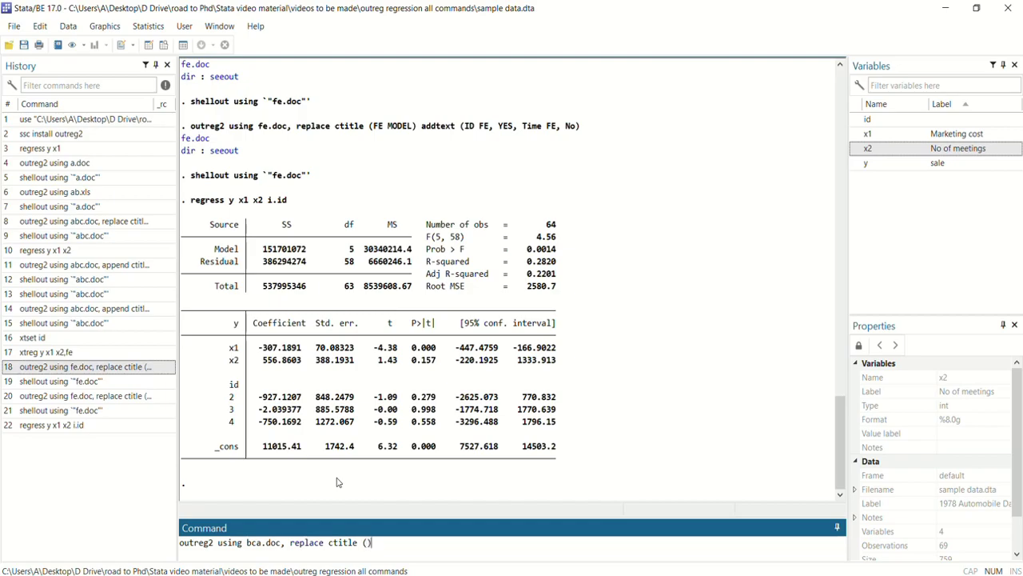
pyautogui.press('Left')
pyautogui.write('M1')
pyautogui.press('Right')
pyautogui.write('keep ')
pyautogui.write('()')
pyautogui.write('x2')
pyautogui.press('Return')
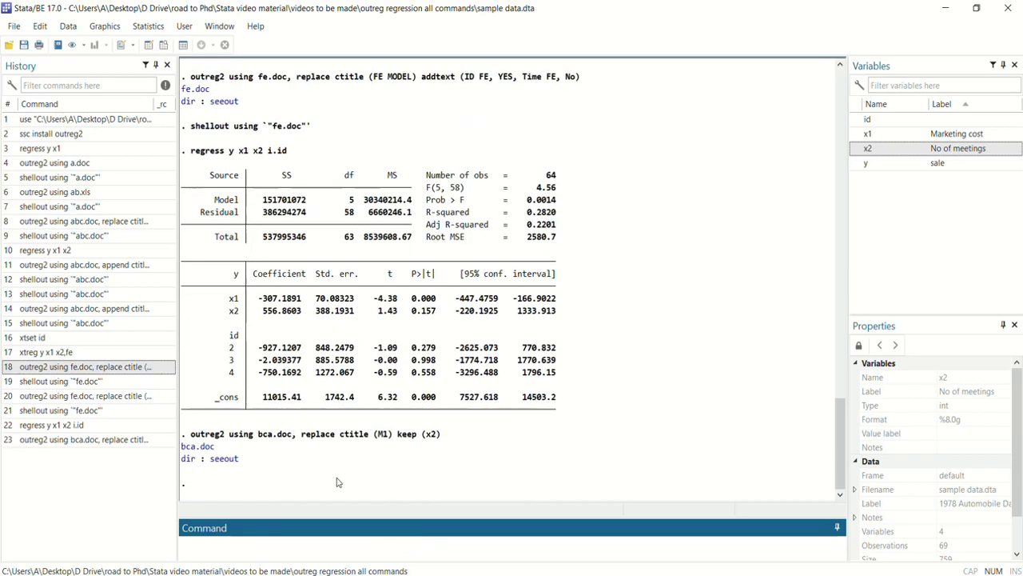
# - Open bca.doc in Word, examine the x2 row of the table, and return to Stata
pyautogui.click(197, 447)
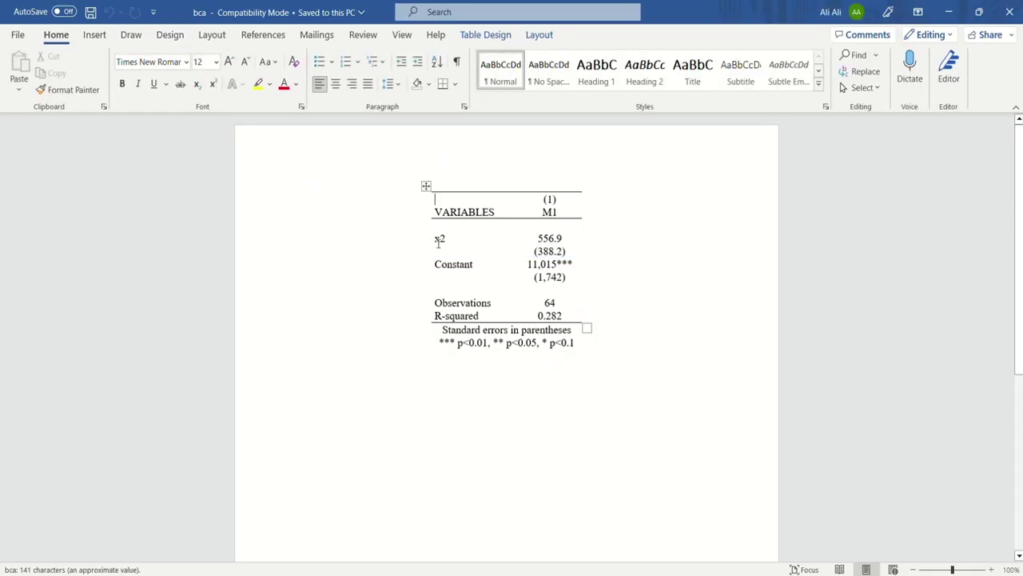
pyautogui.moveTo(449, 237); pyautogui.dragTo(552, 253)
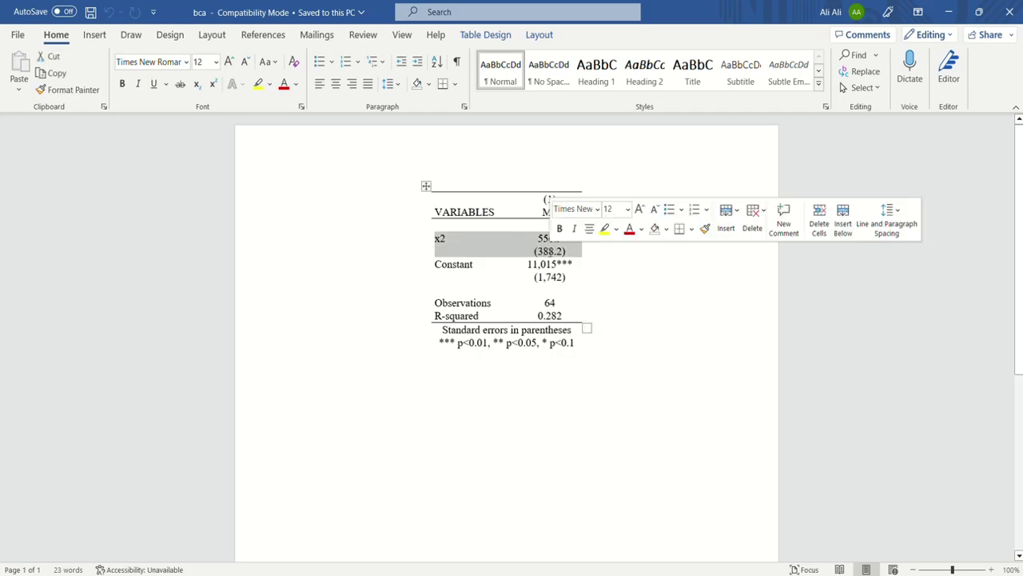
pyautogui.hotkey('alt', 'Tab')
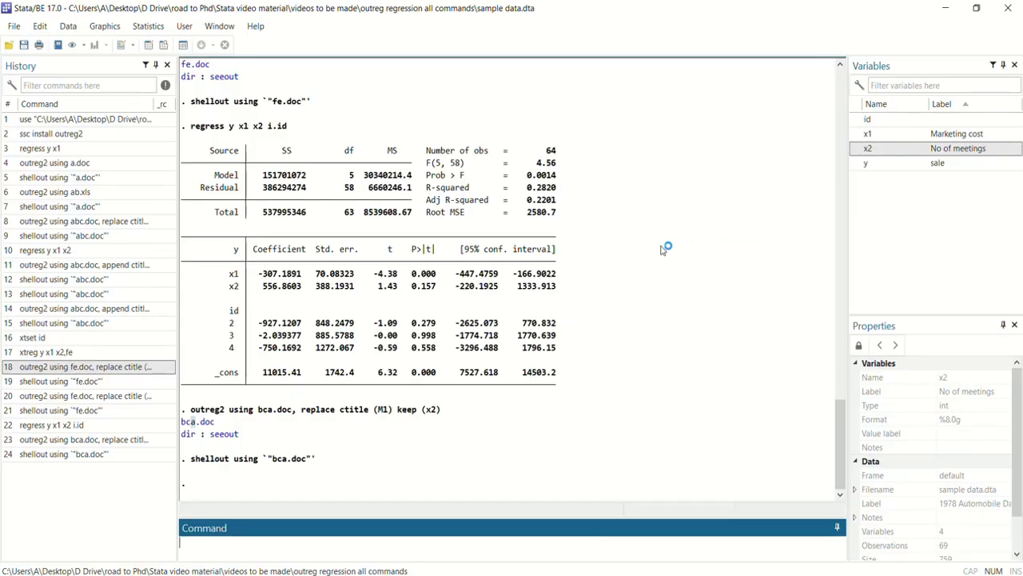